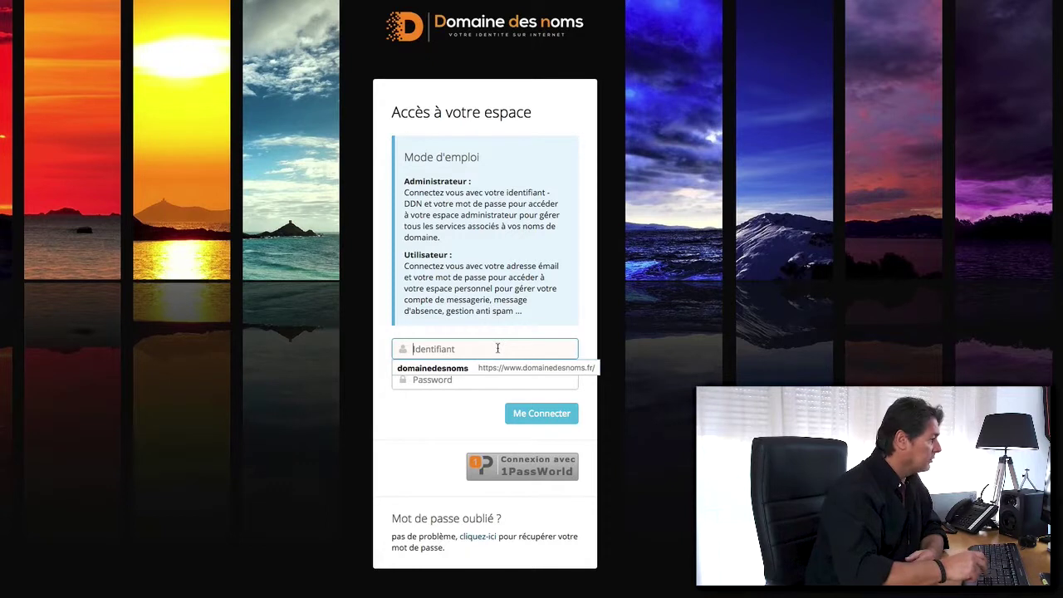
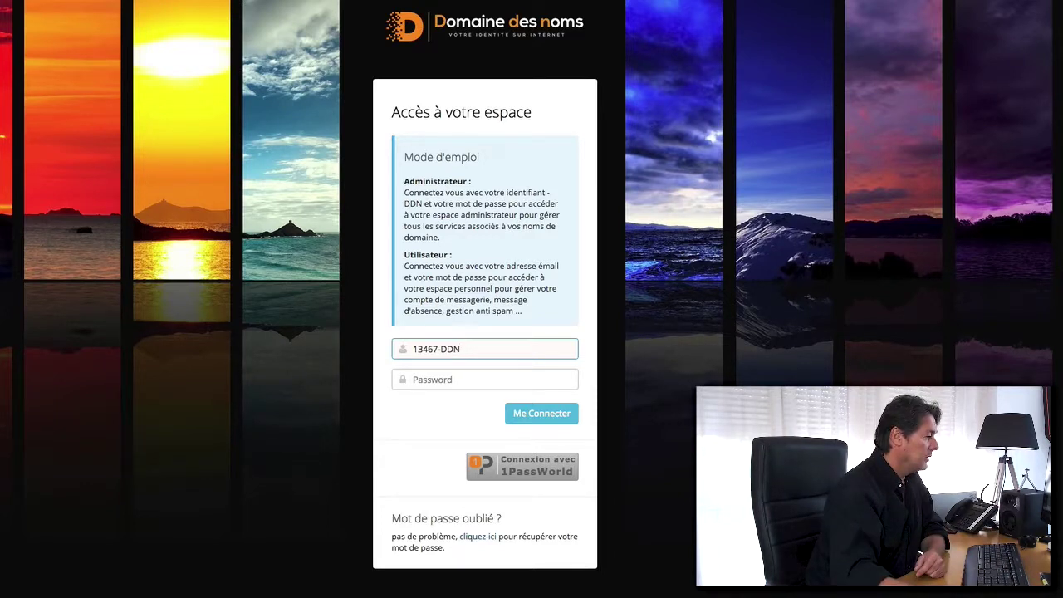
Log in to the client area with the DDN client identifier and the pasted account password.
right_click(462, 378)
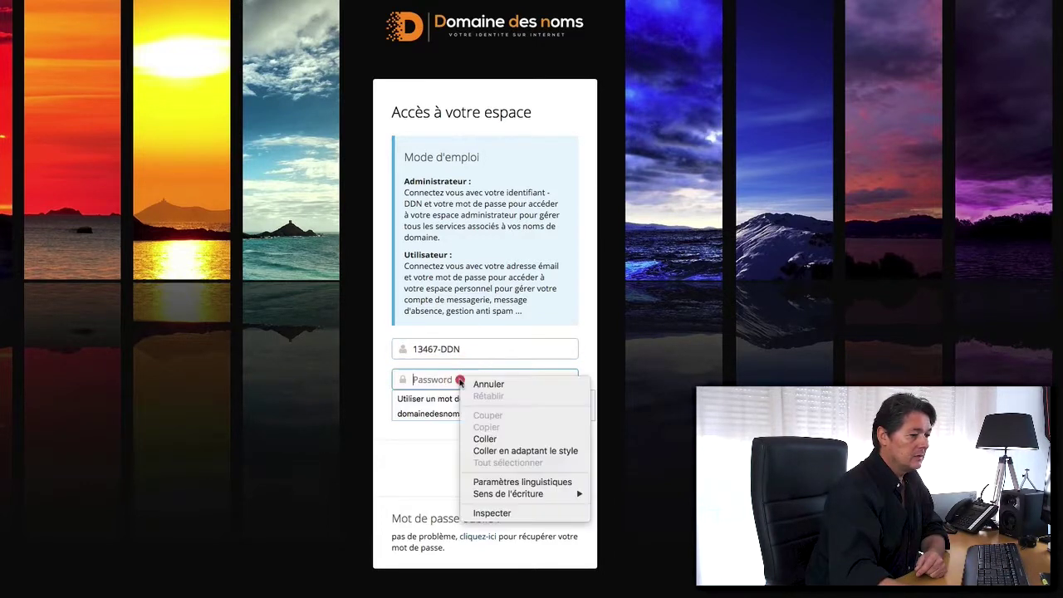
click(486, 438)
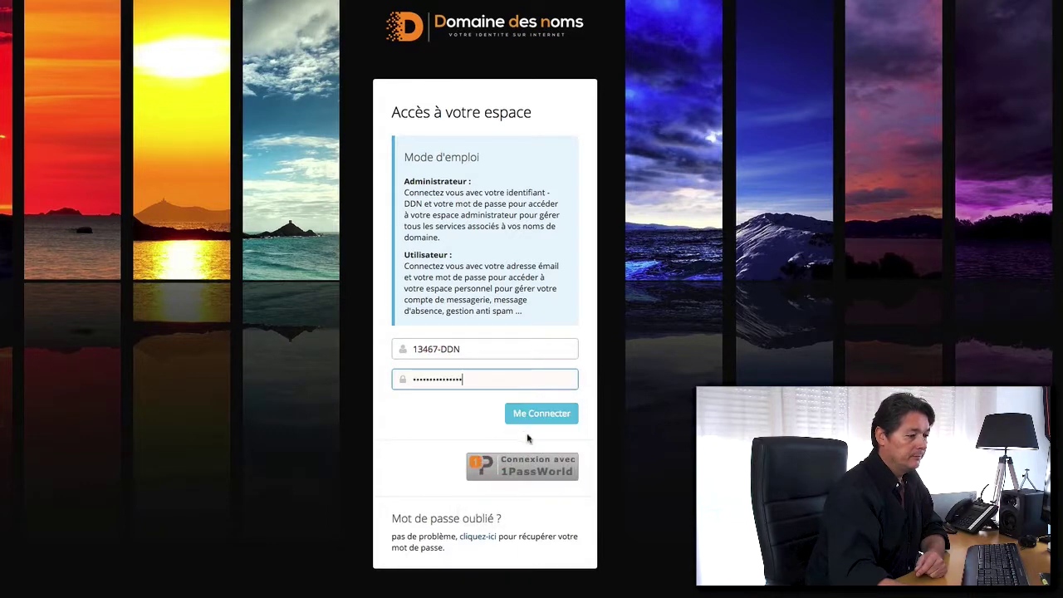
click(552, 420)
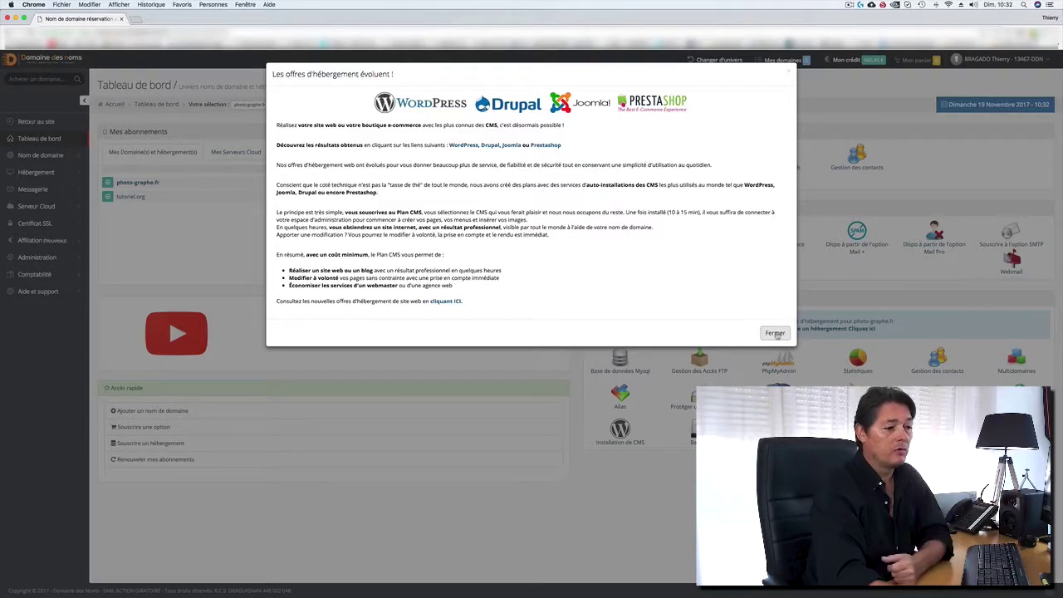
Dismiss the 'Les offres d'hébergement évoluent !' announcement to reveal the photo-graphe.fr panels.
click(775, 333)
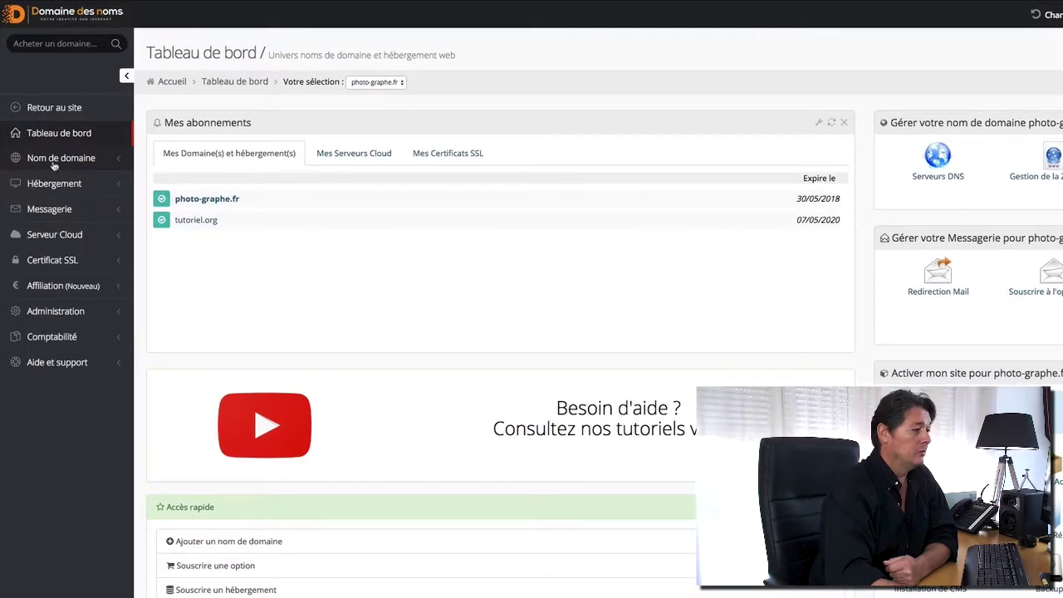
Visit the Acheter un domaine and Transférer un domaine pages under Nom de domaine.
click(66, 159)
scroll(67, 160, down, 1)
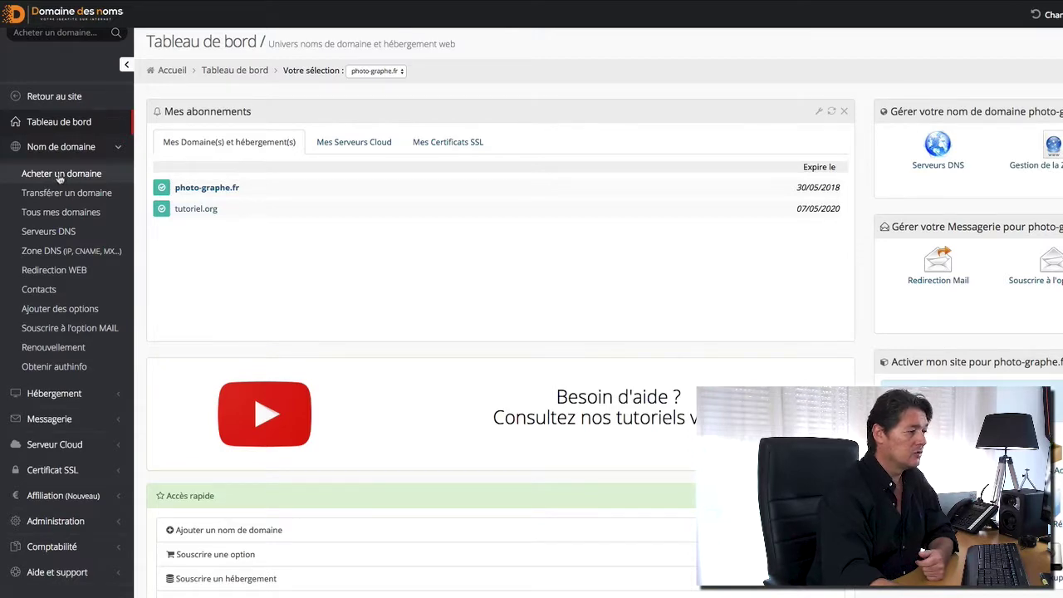
click(60, 176)
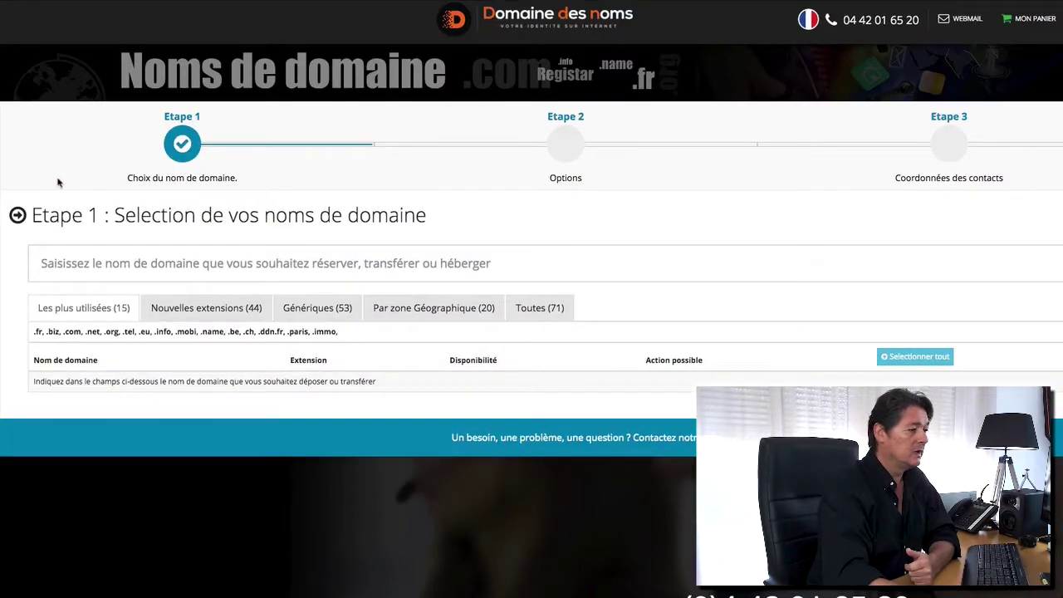
click(129, 261)
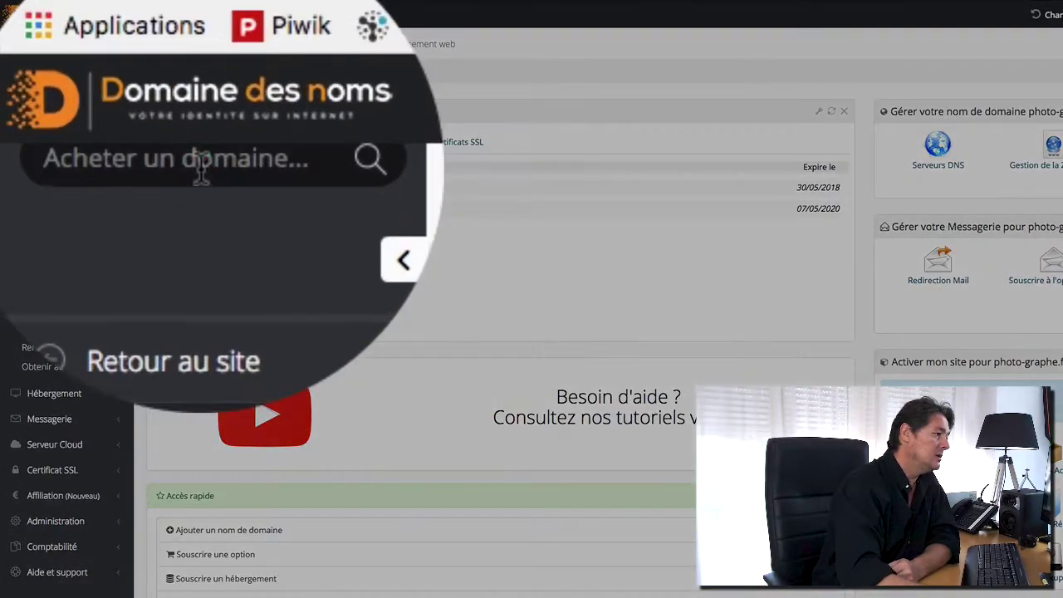
click(65, 34)
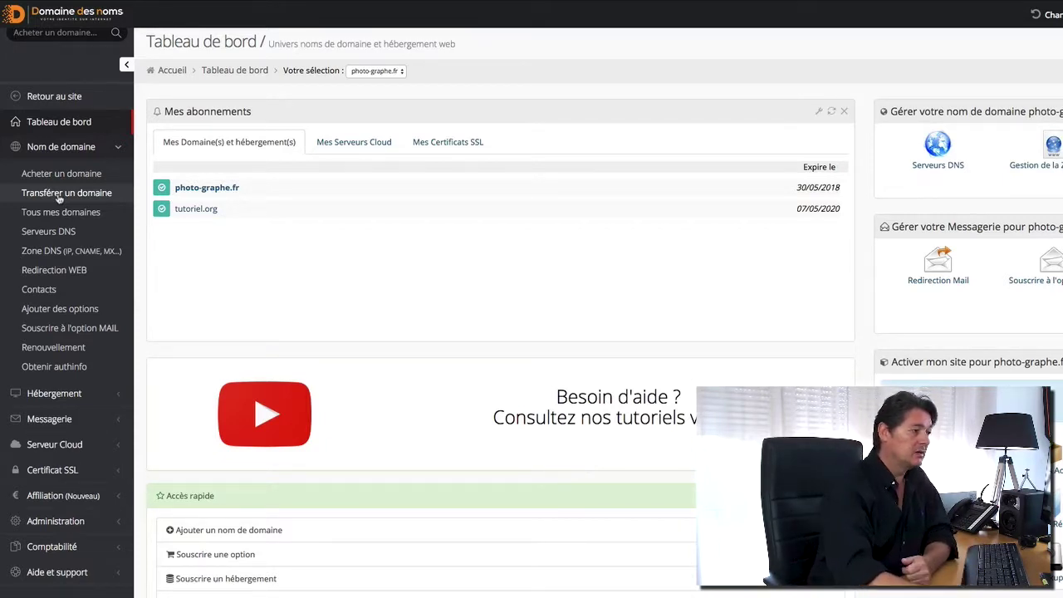
click(66, 193)
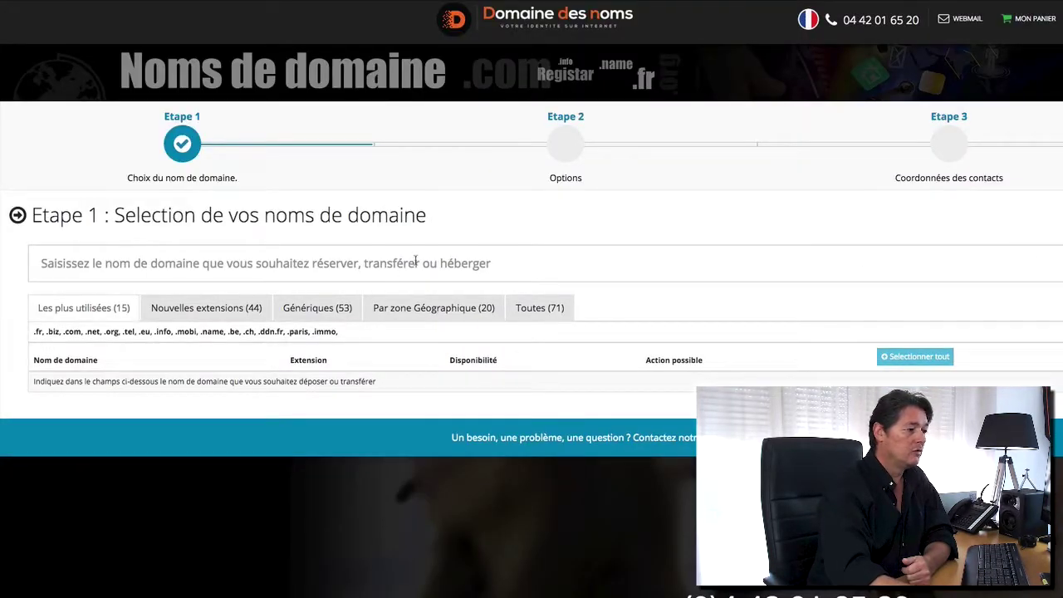
click(417, 263)
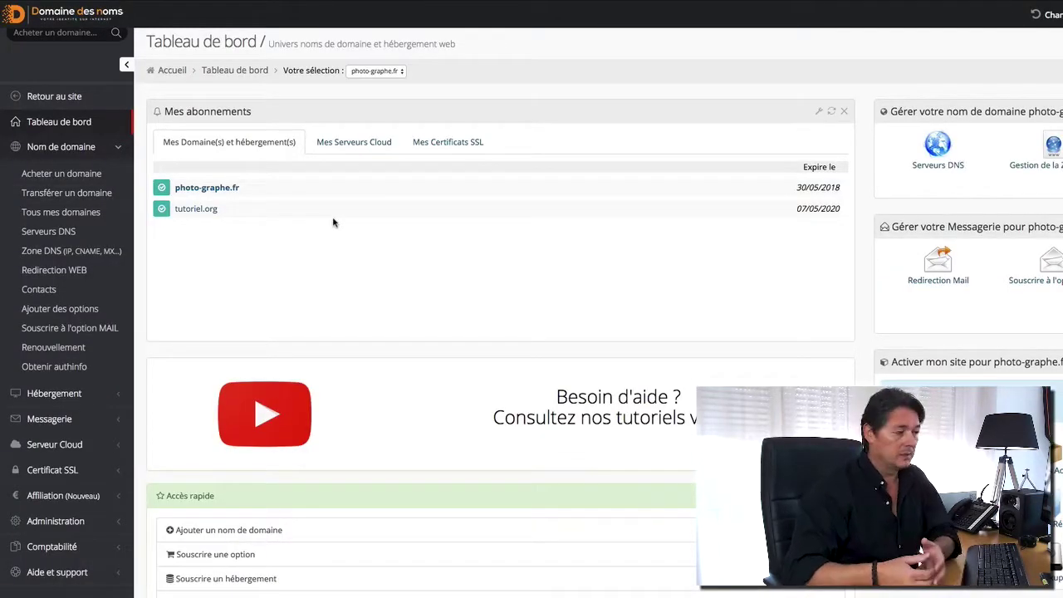
Open Tous mes domaines and tick photo-graphe.fr, tutoriel.org and DDN-PERFORMANCE hosting for renewal.
click(62, 214)
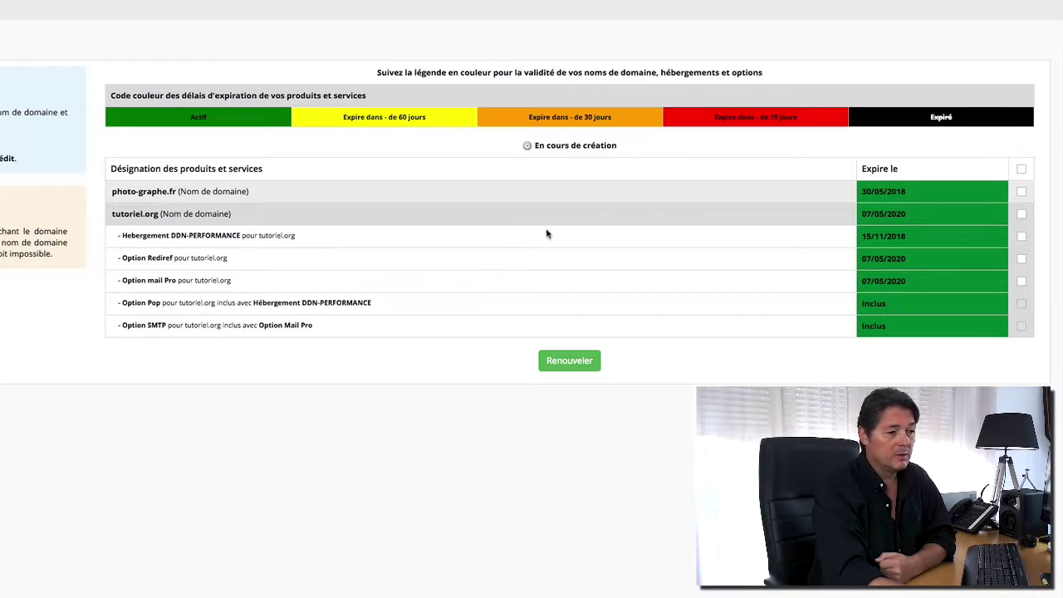
click(1023, 191)
click(1023, 215)
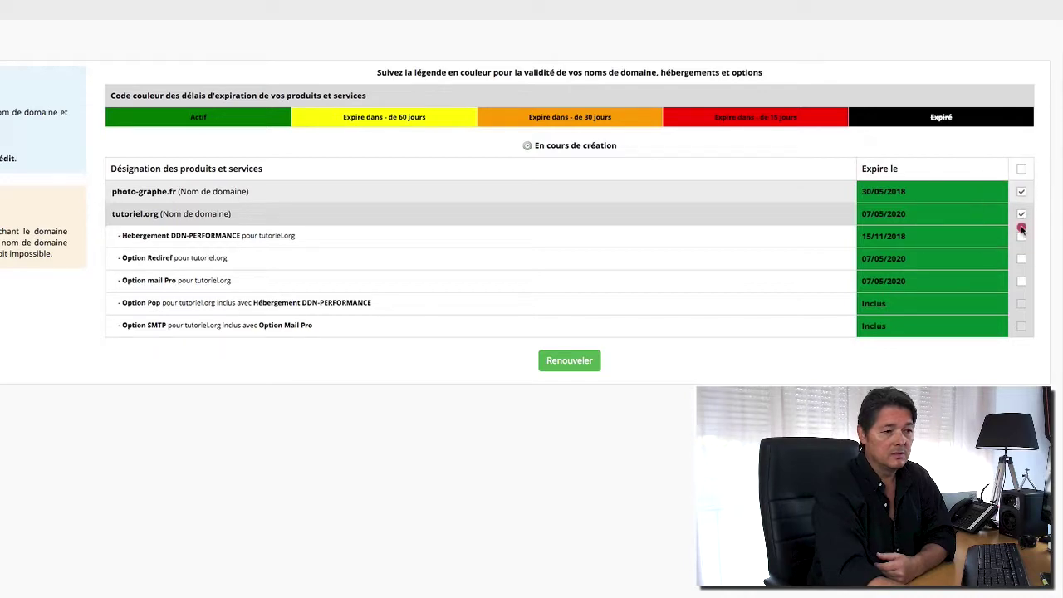
click(1022, 236)
click(1022, 237)
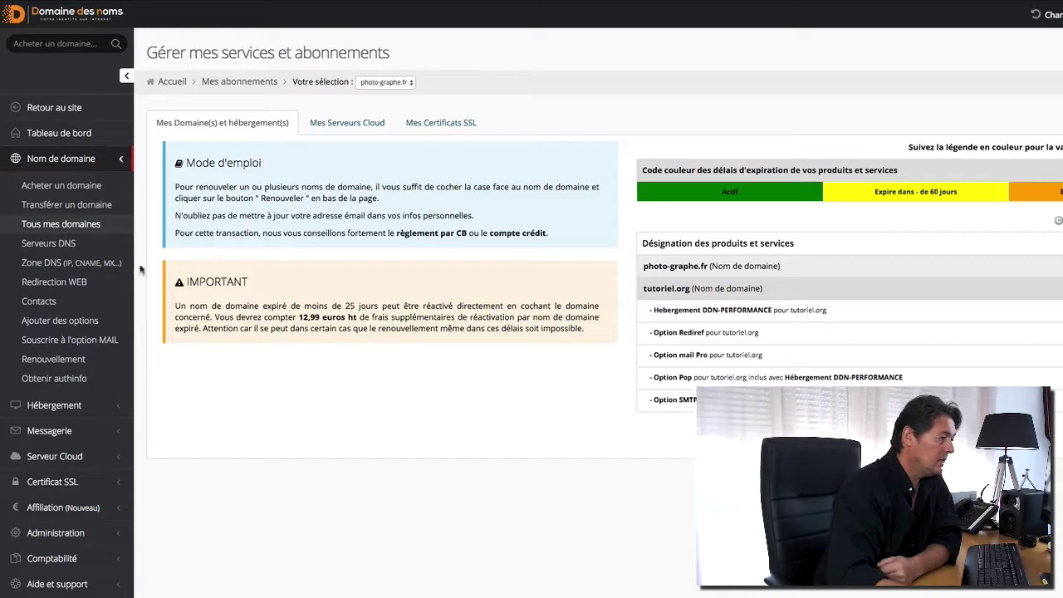
Review photo-graphe.fr's DNS servers and DNS zone records, ending on Redirection WEB settings.
click(43, 246)
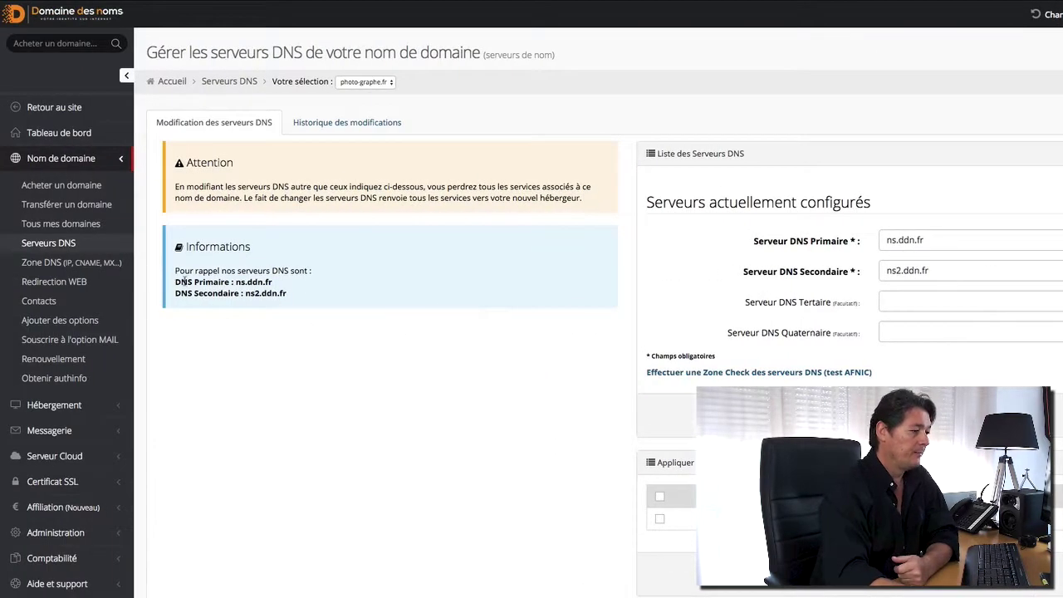
click(66, 264)
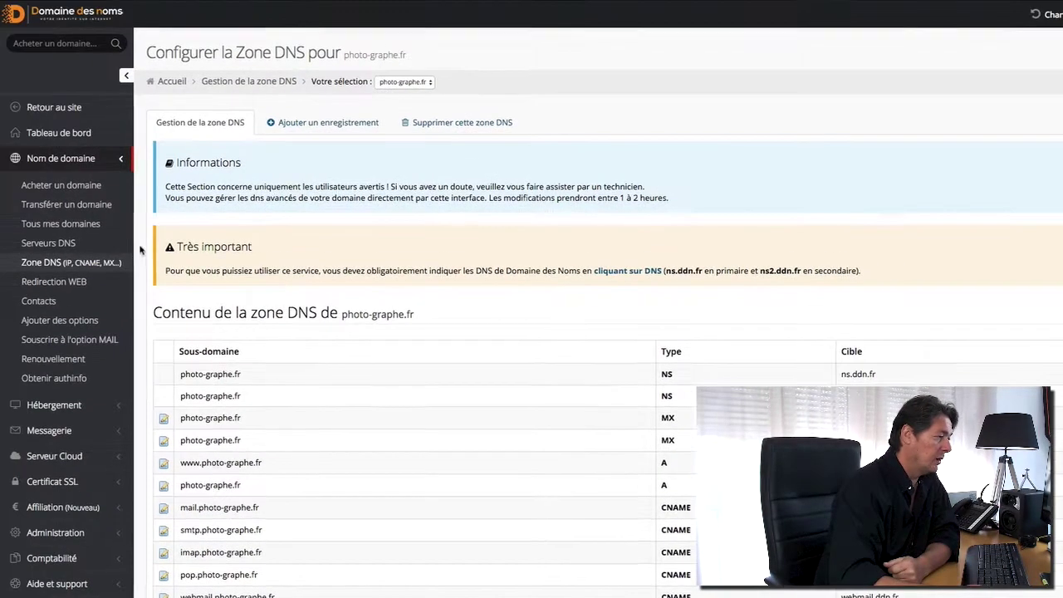
click(64, 282)
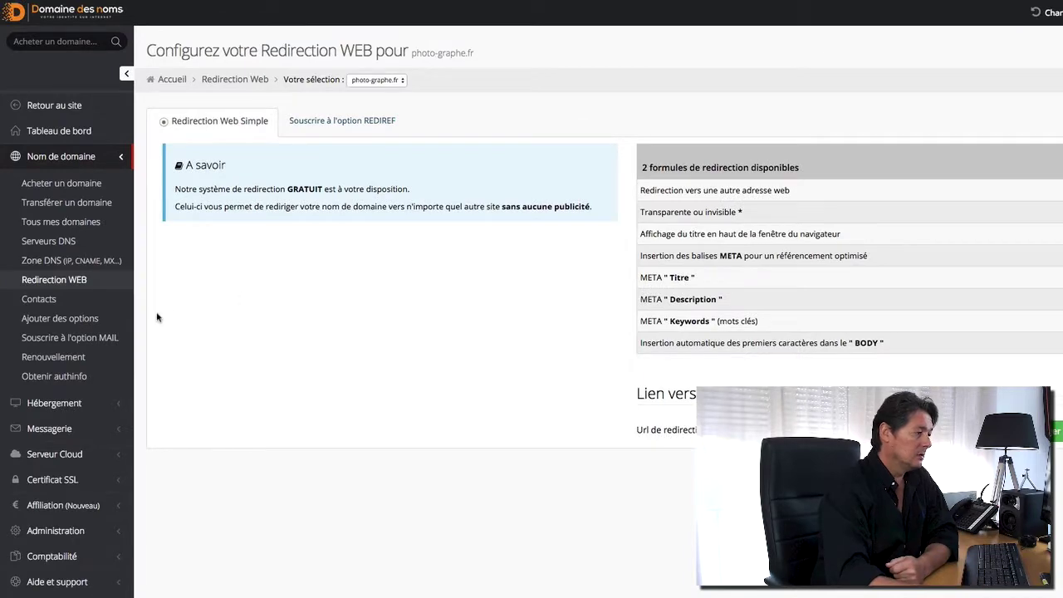
Browse photo-graphe.fr's Contacts and Ajouter des options pages, ending on the mail plans.
click(39, 300)
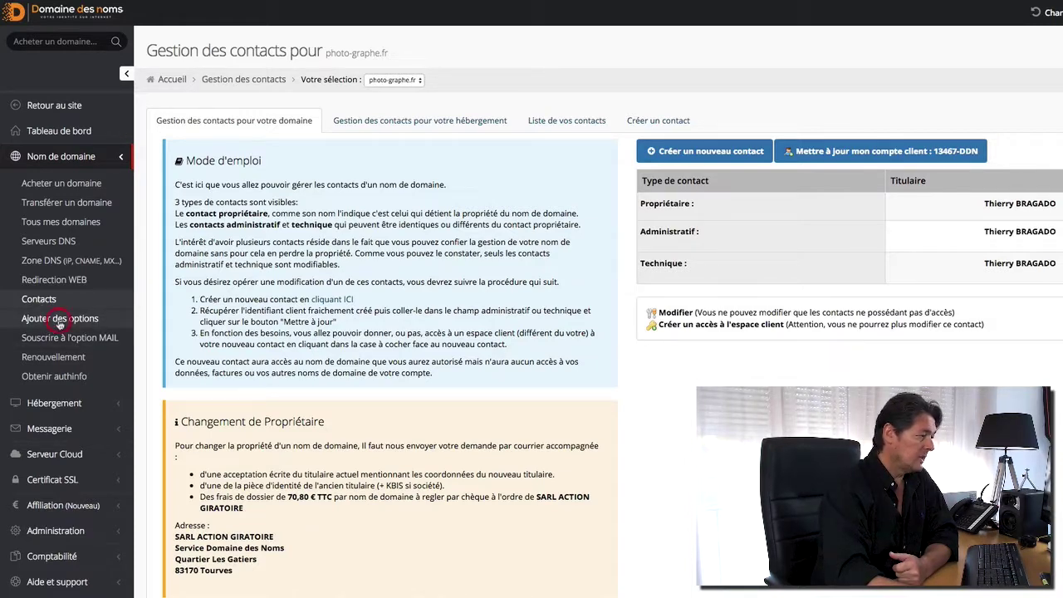
click(59, 322)
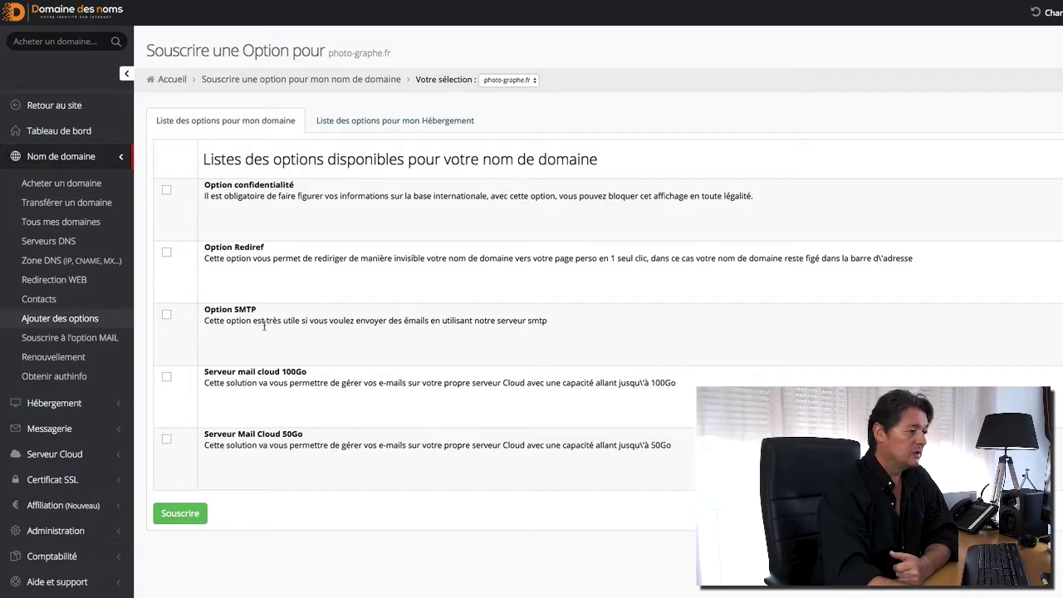
click(59, 340)
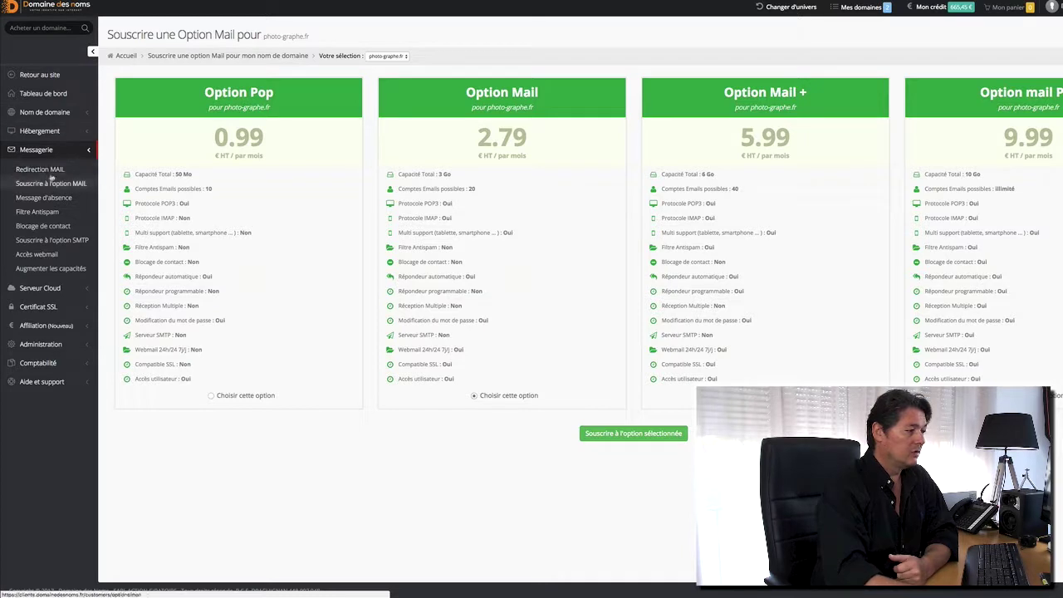
Visit the domain Renouvellement and Obtenir authinfo pages.
click(44, 113)
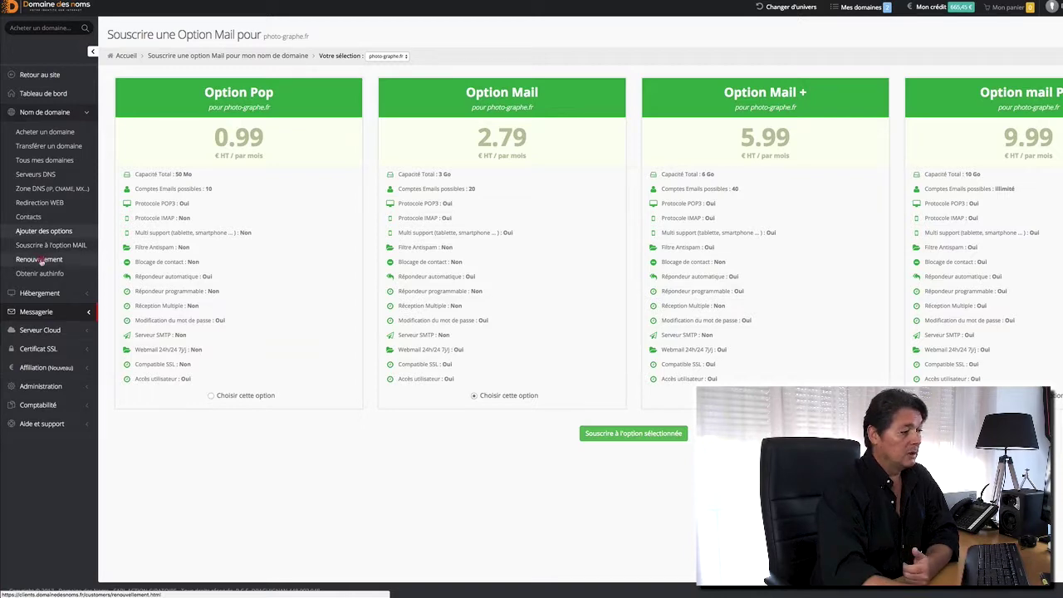
click(39, 260)
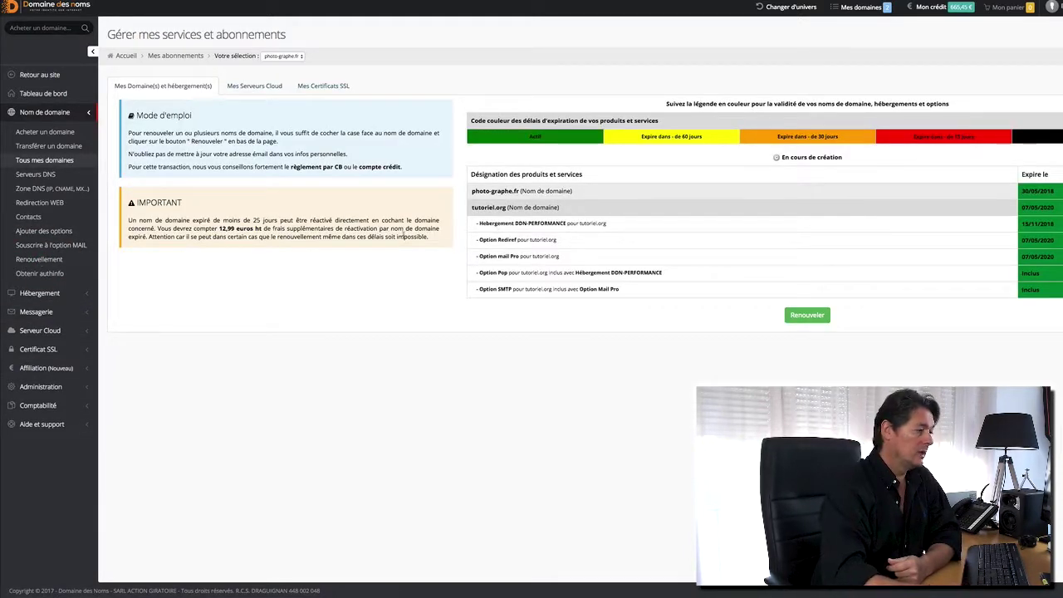
click(39, 276)
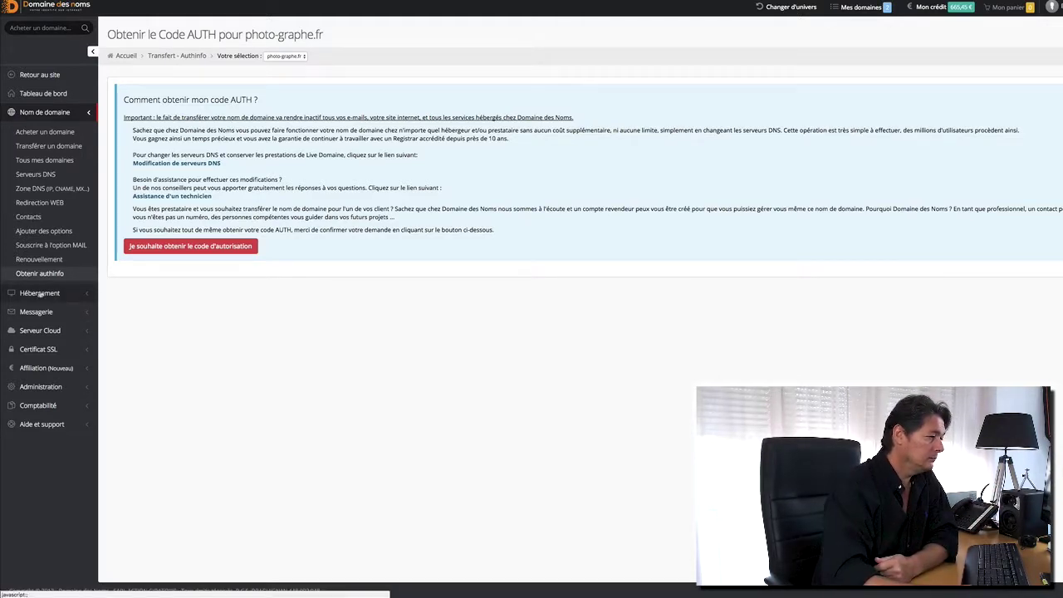
Open the hosting Renouvellement page and switch the working domain to tutoriel.org.
click(40, 294)
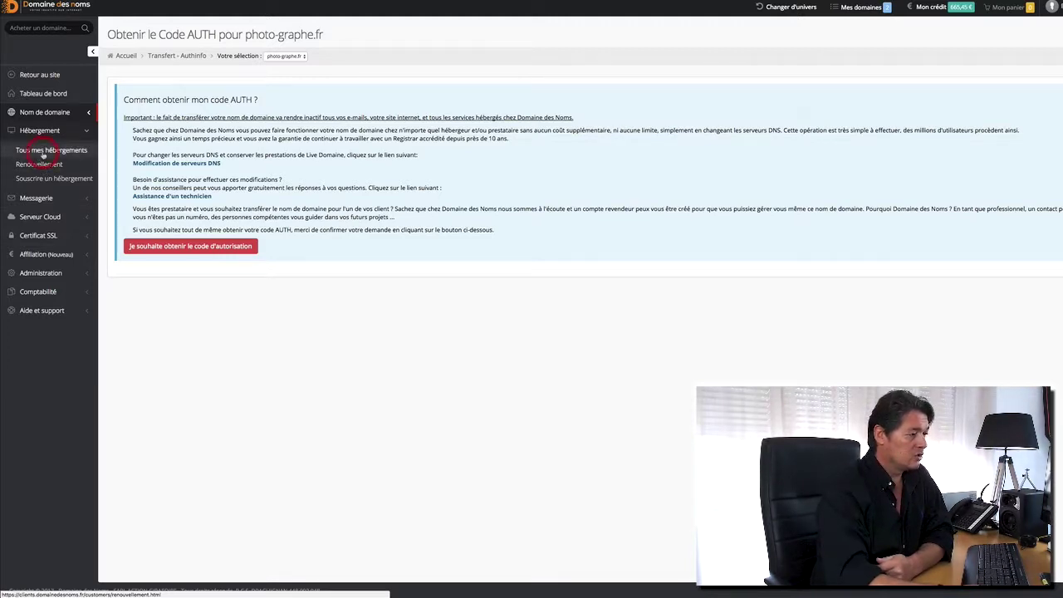
click(43, 159)
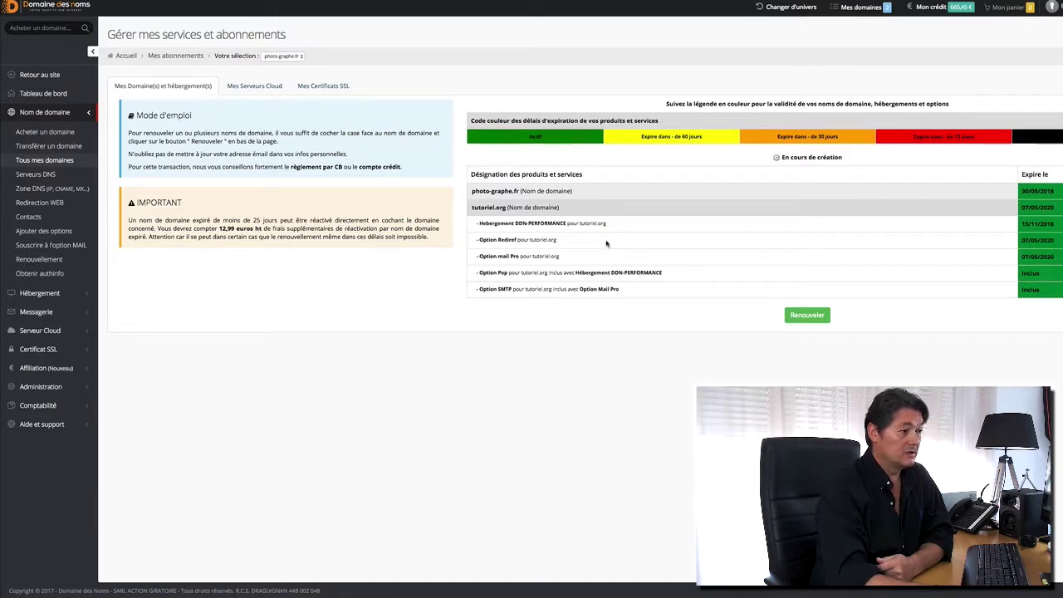
click(295, 55)
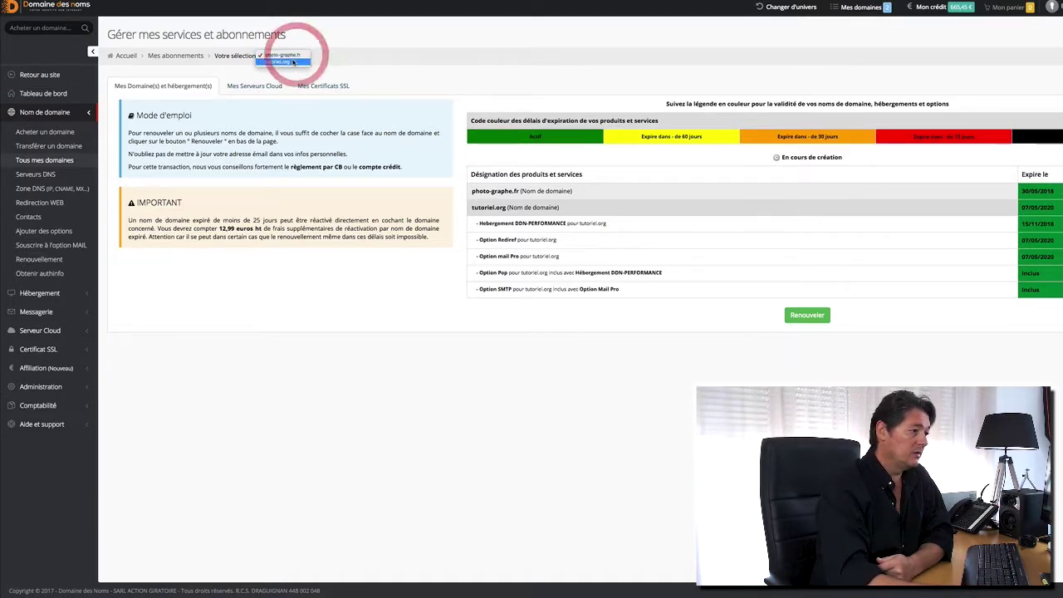
click(292, 63)
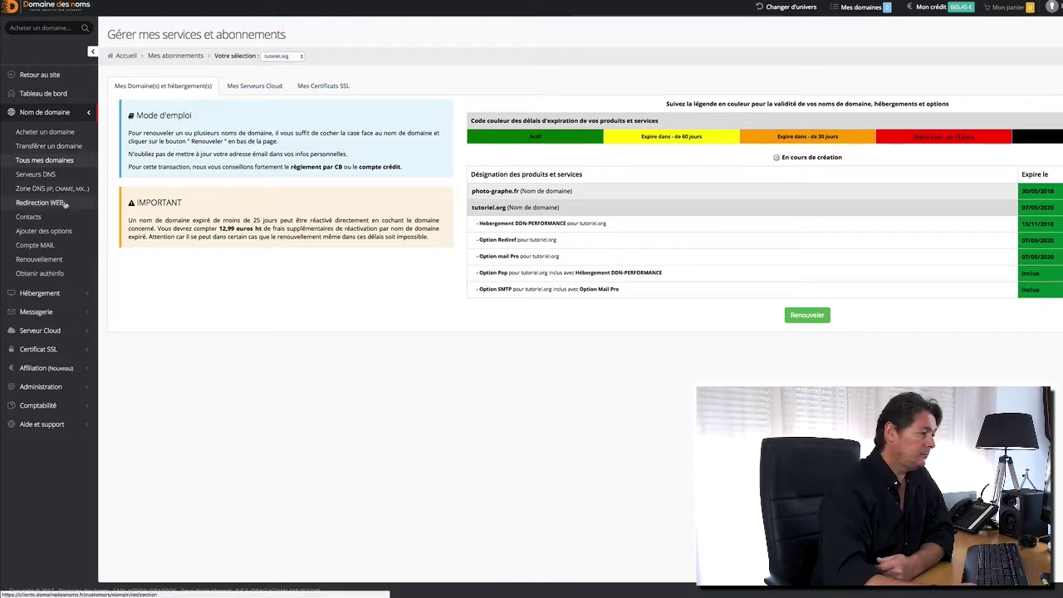
Review the hosting's FTP, Multi-ftp and IP ACL settings, then its MySQL databases page.
click(49, 301)
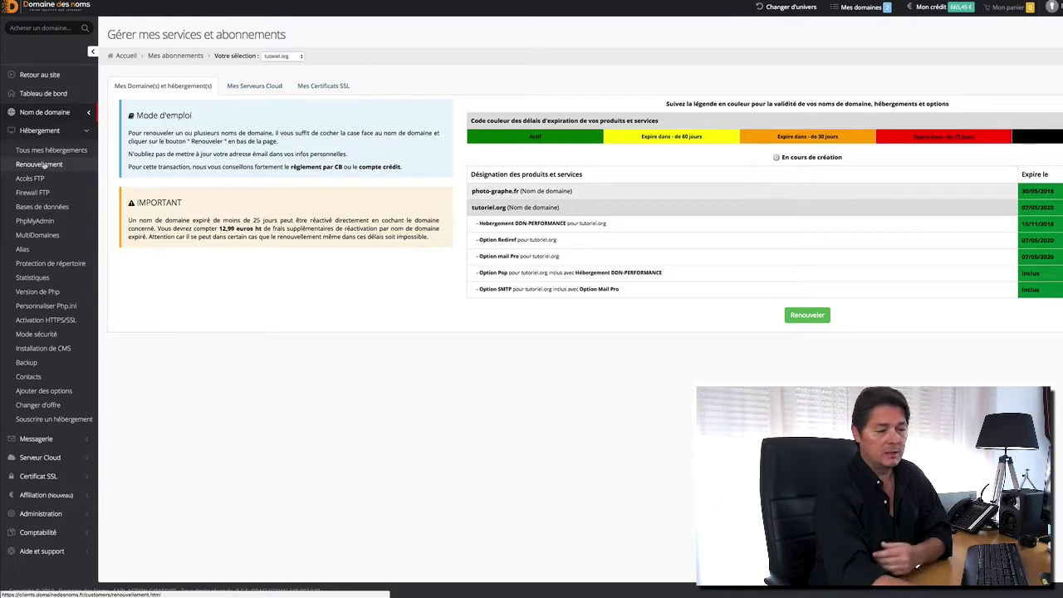
click(31, 179)
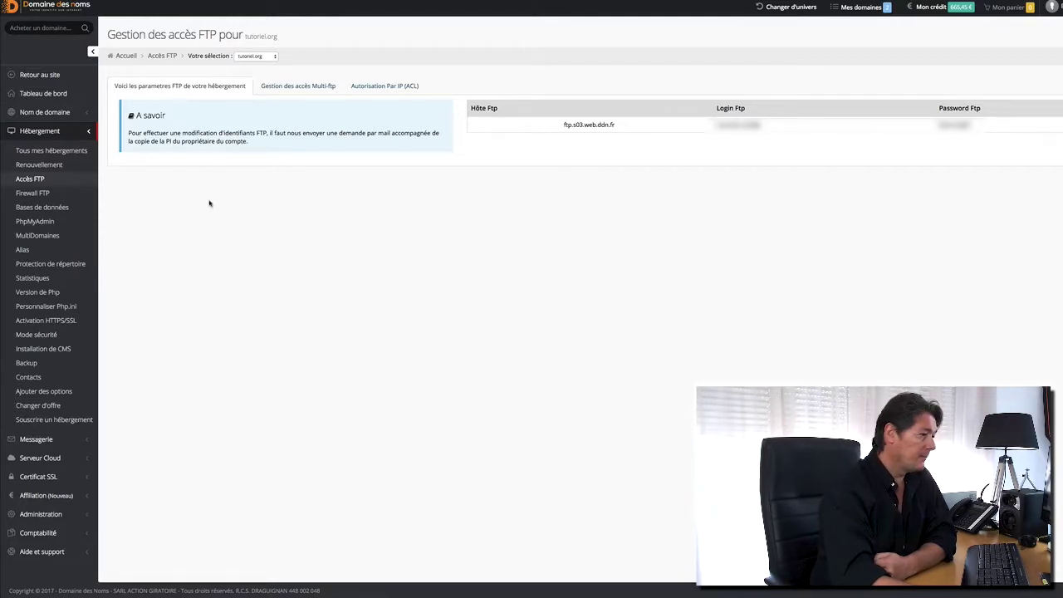
click(310, 86)
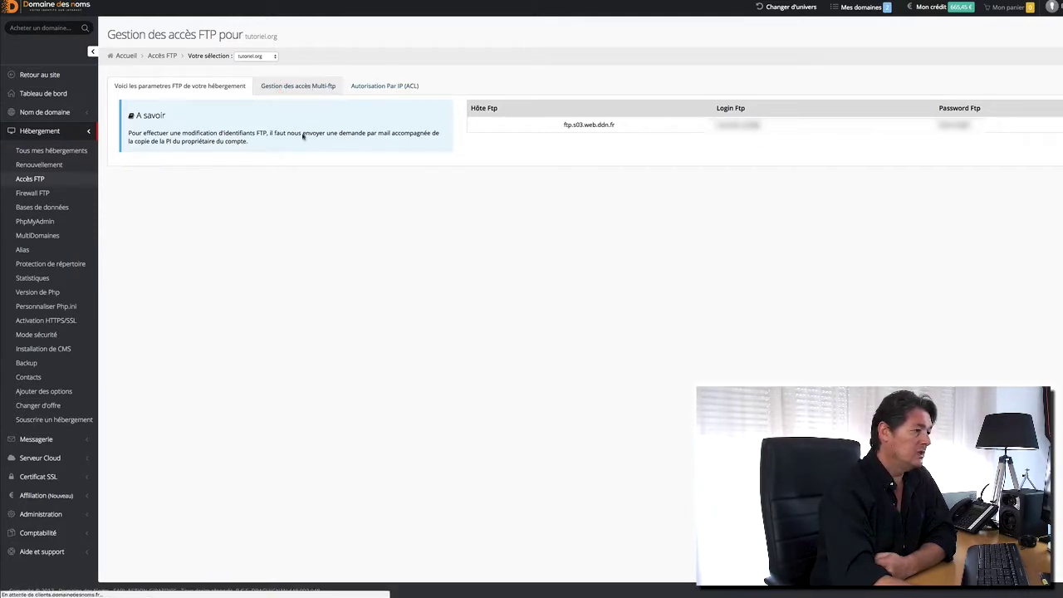
click(395, 86)
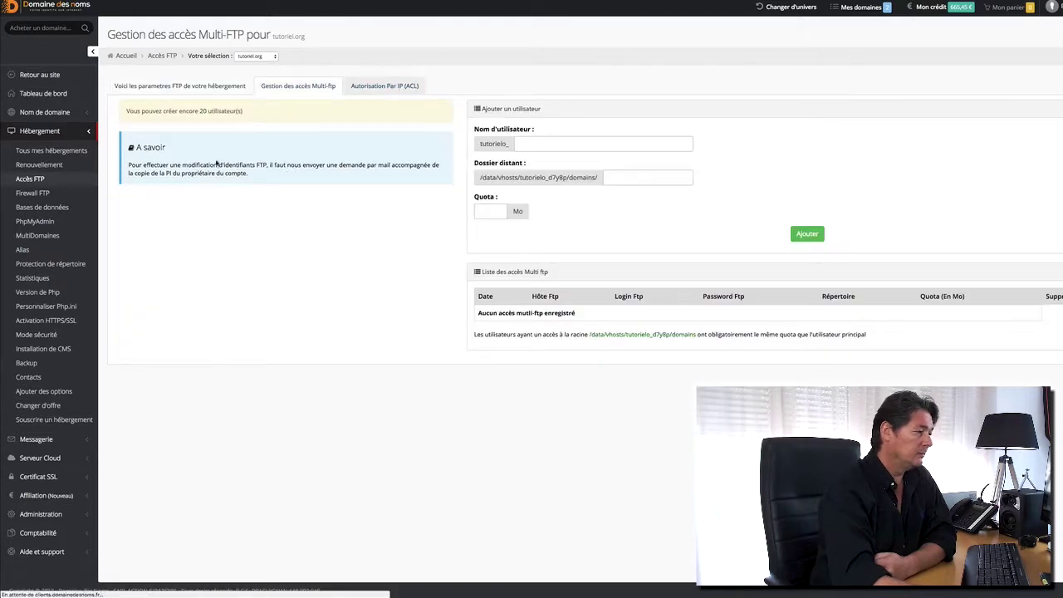
click(37, 207)
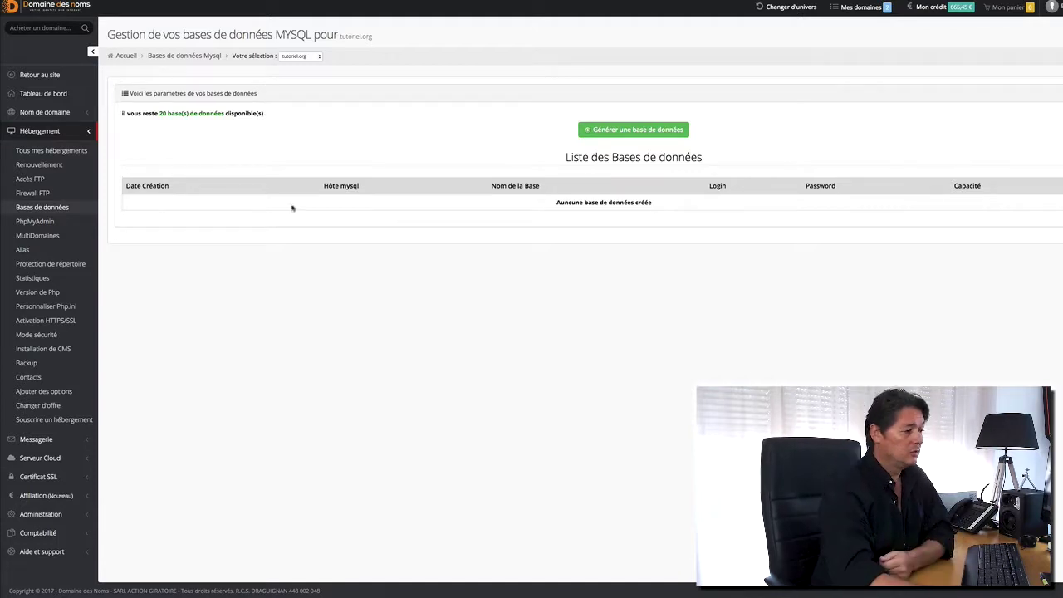
Try phpMyAdmin past the certificate warning, then open the DDN-PERFORMANCE MultiDomaines page.
click(32, 222)
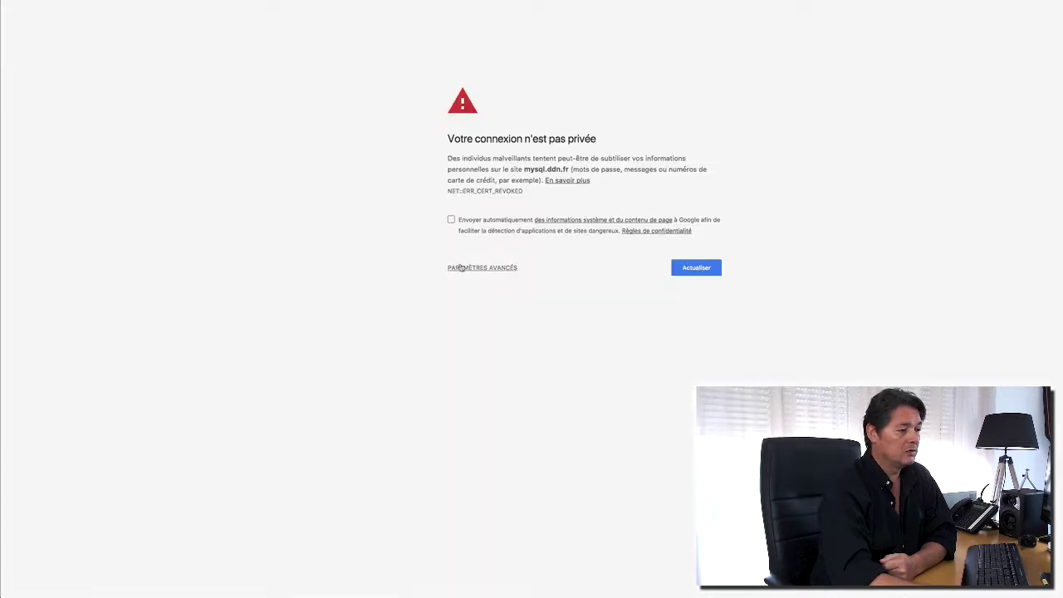
click(467, 266)
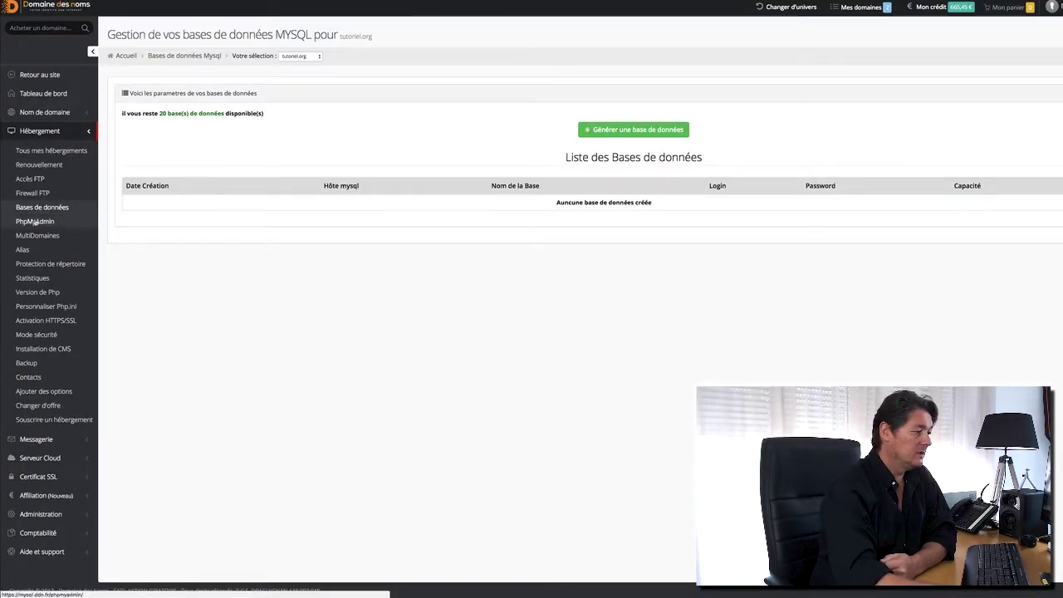
click(38, 236)
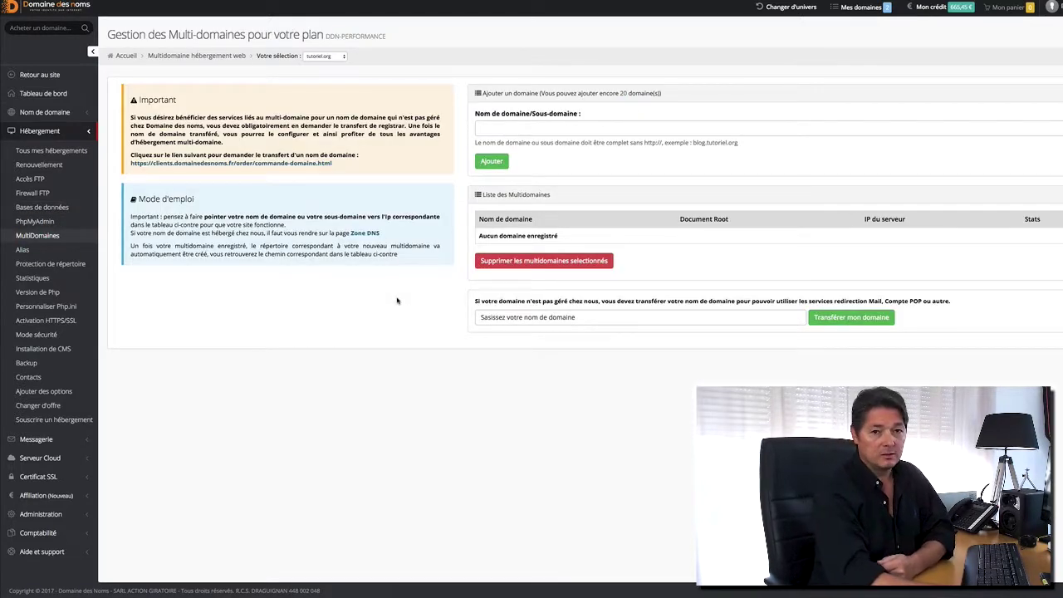
Step through tutoriel.org's Alias and Protection de répertoire pages to its AWStats statistics.
click(23, 251)
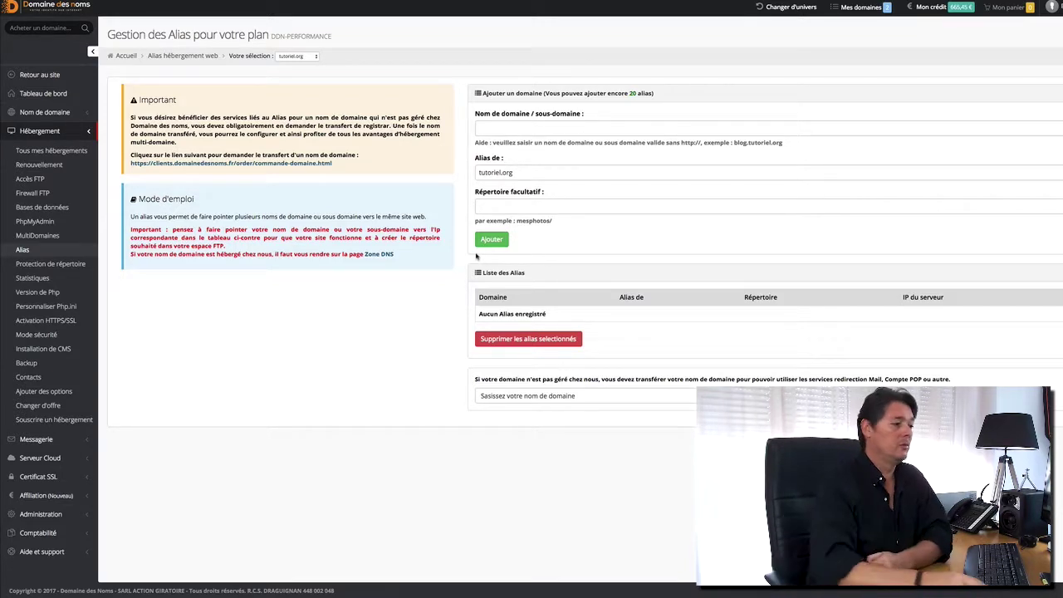
click(64, 264)
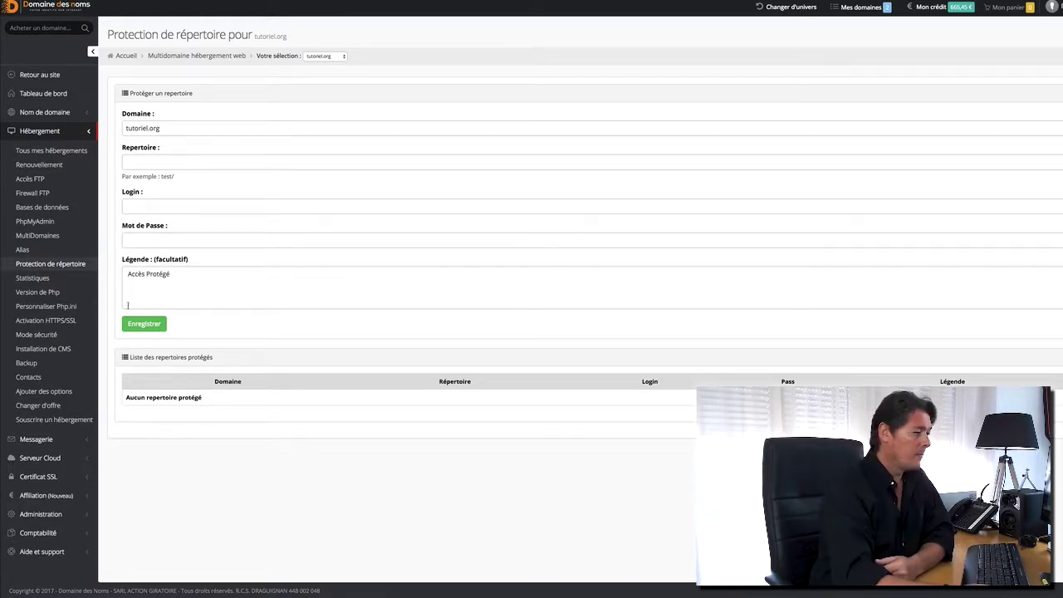
click(34, 278)
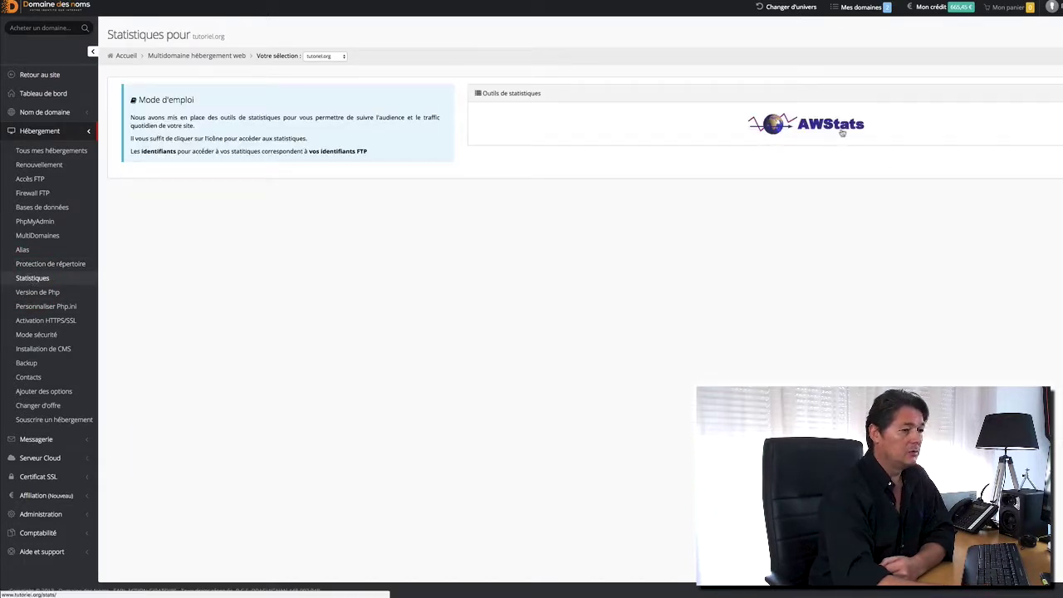
Browse the PHP version, php.ini and HTTPS/SSL settings pages for tutoriel.org.
click(39, 293)
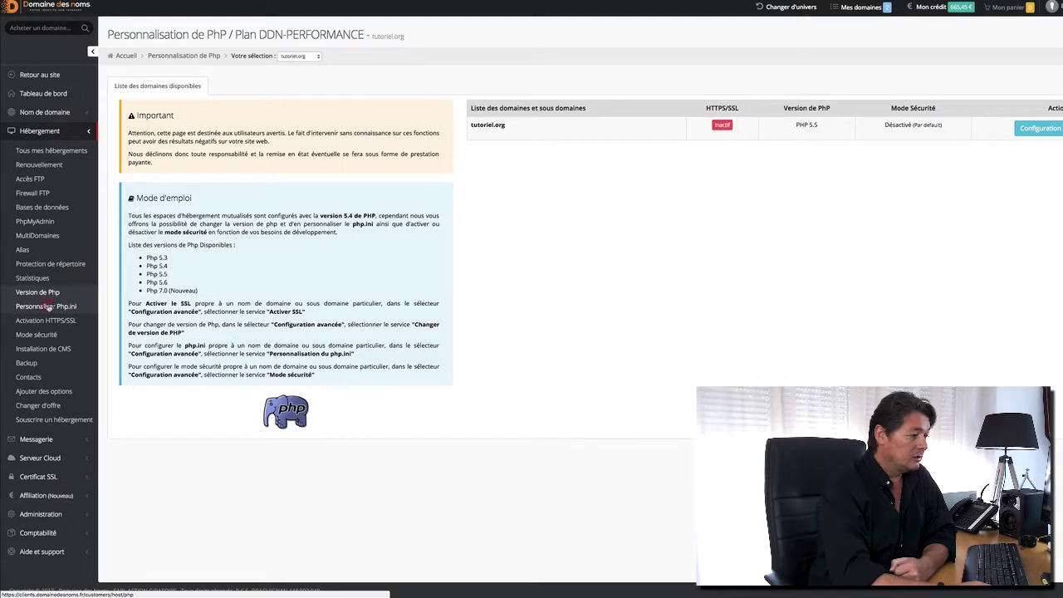
click(47, 307)
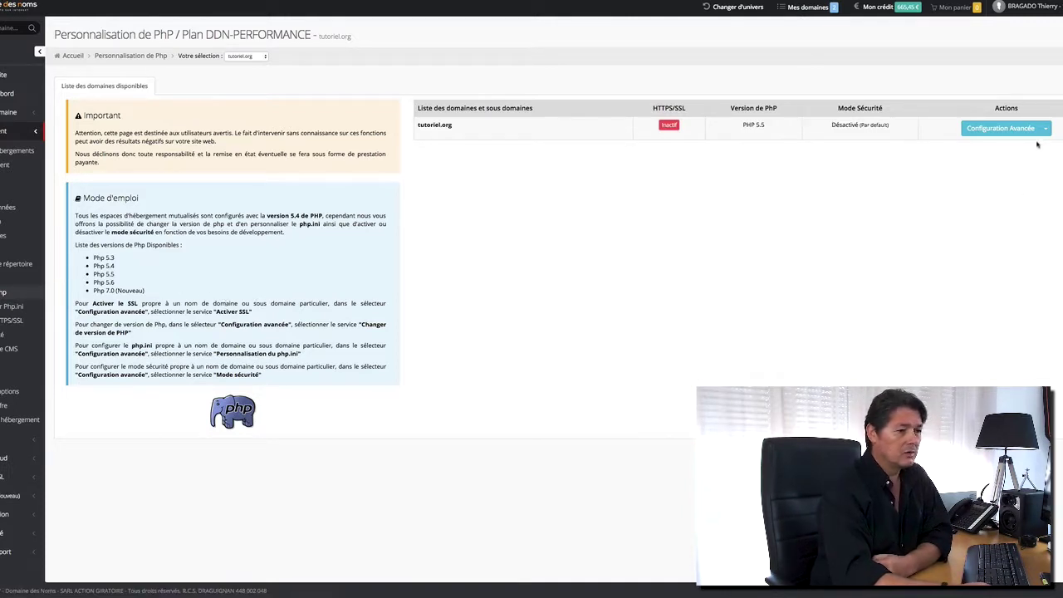
click(1045, 129)
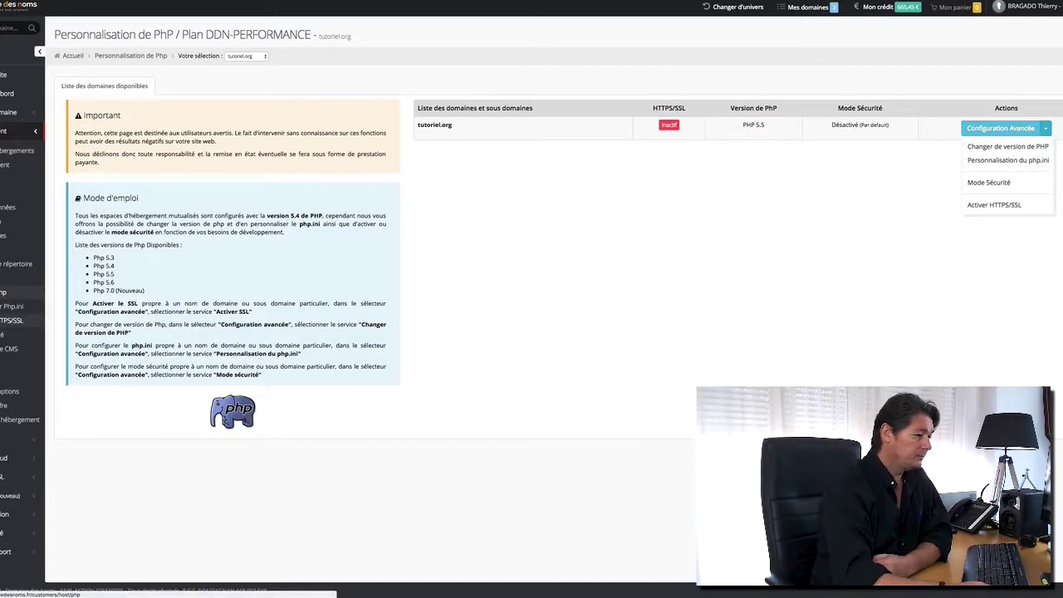
click(40, 324)
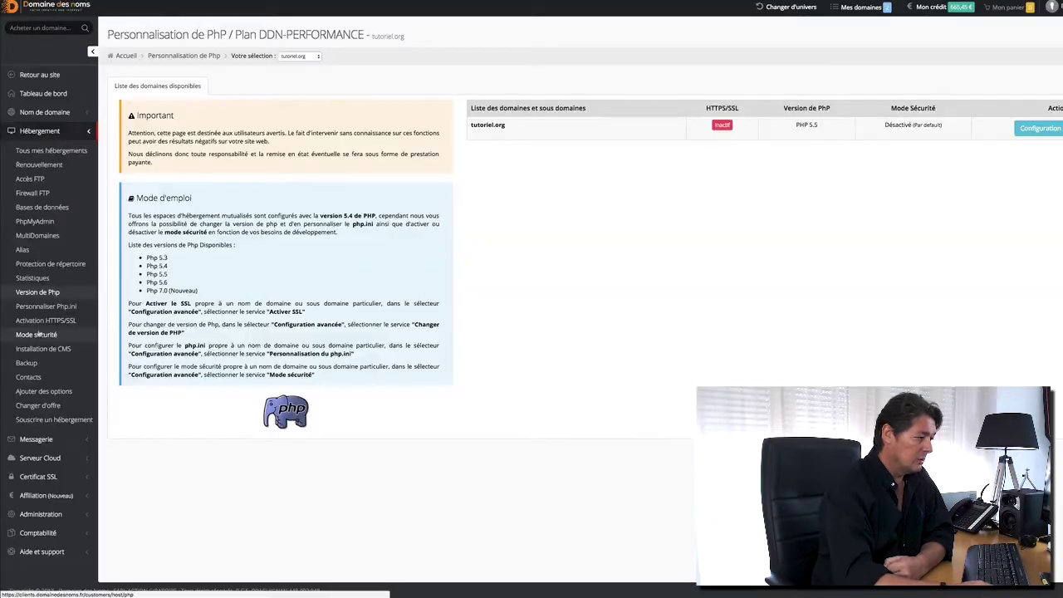
Open the Mode Sécurité settings for tutoriel.org from the Configuration Avancée menu.
click(37, 335)
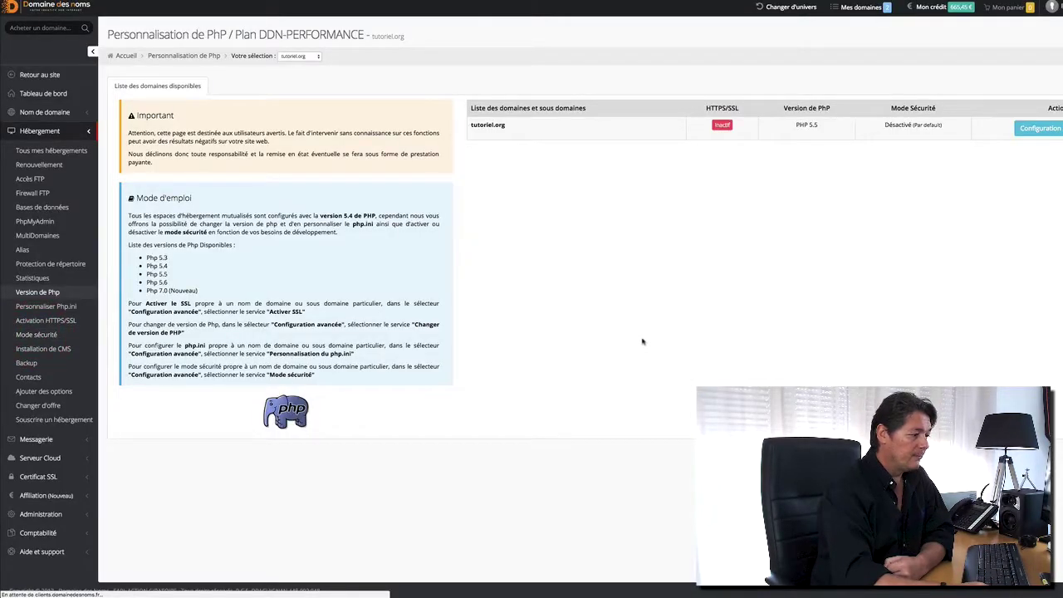
click(1041, 128)
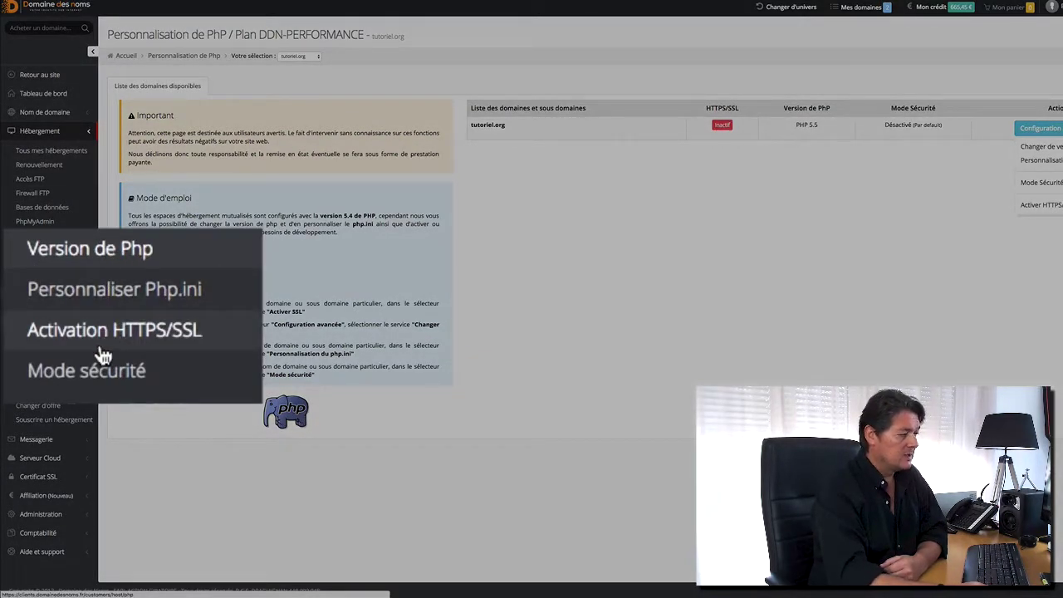
scroll(531, 299, right, 3)
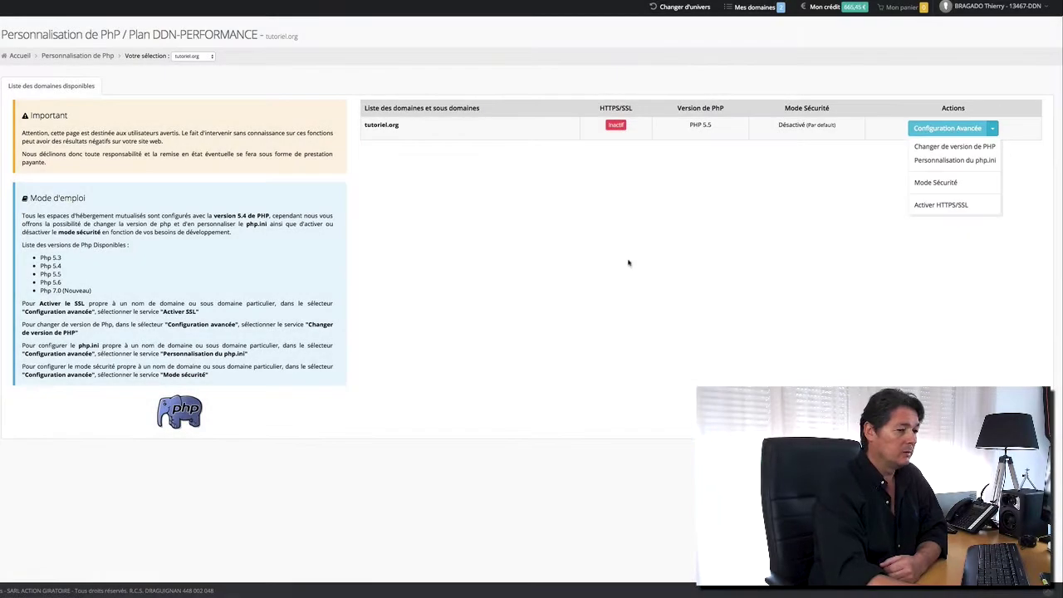
click(928, 183)
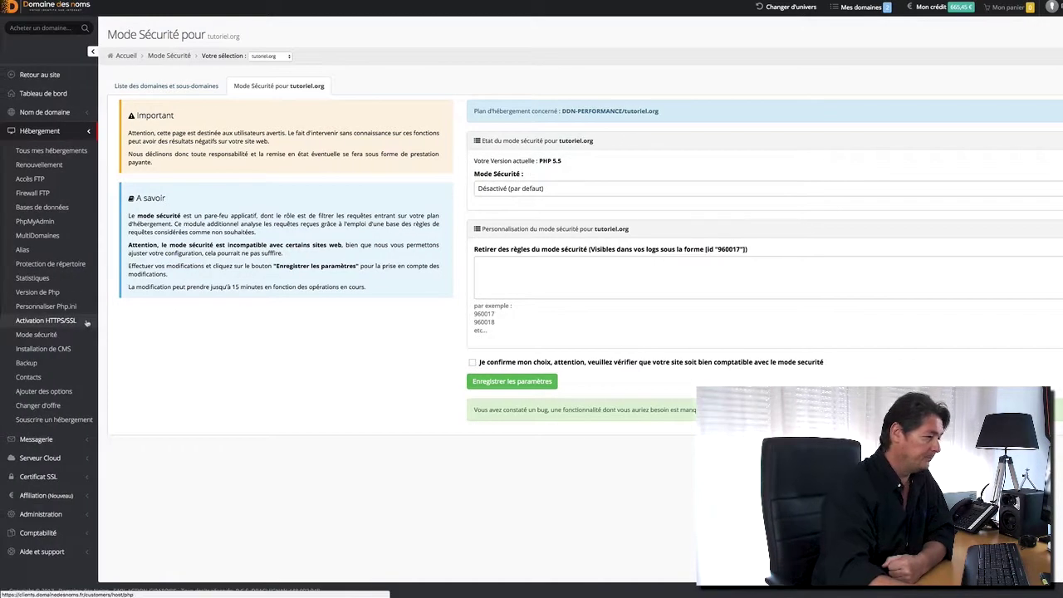
Review the installable CMSs for tutoriel.org, keeping Wordpress, and open the Backup service page.
click(38, 349)
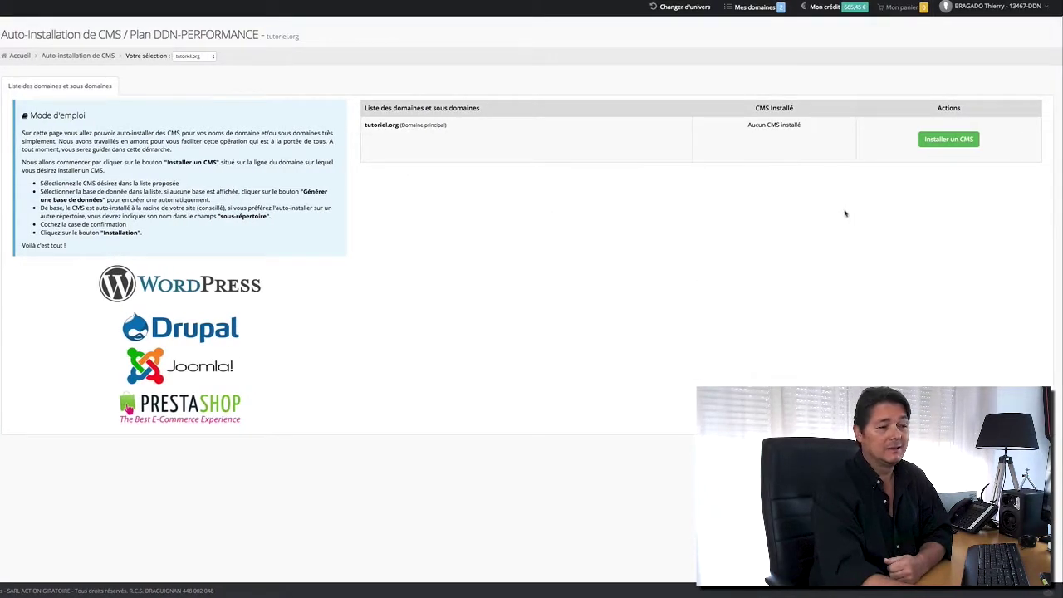
click(937, 141)
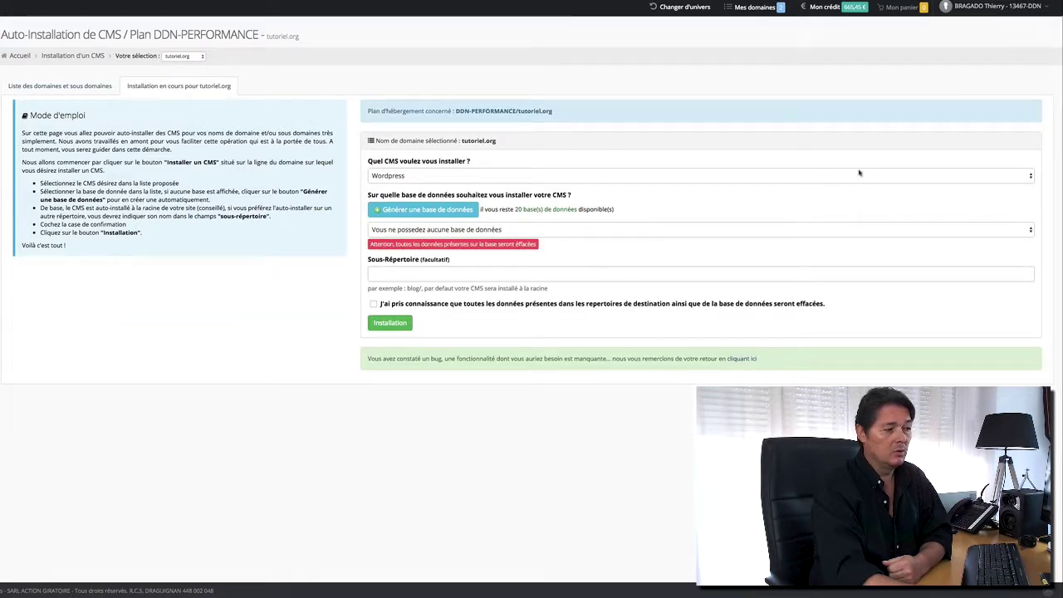
click(866, 172)
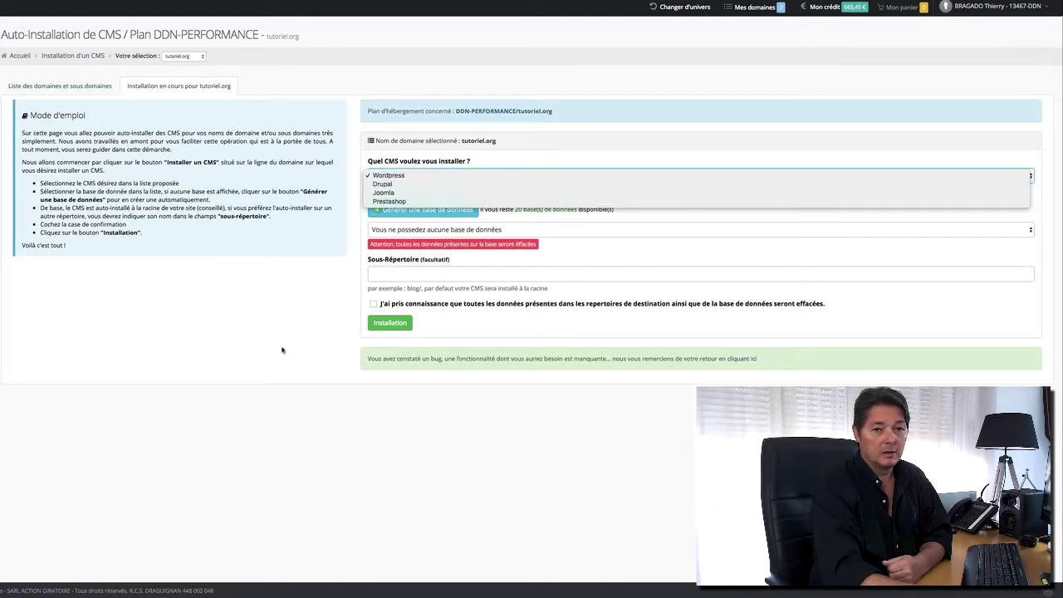
click(150, 345)
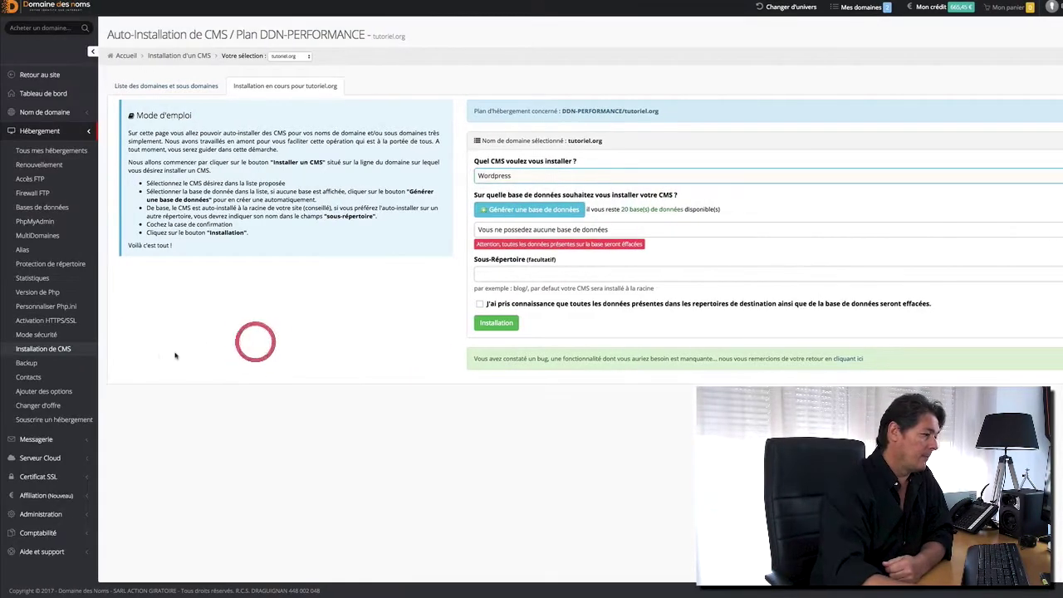
click(26, 363)
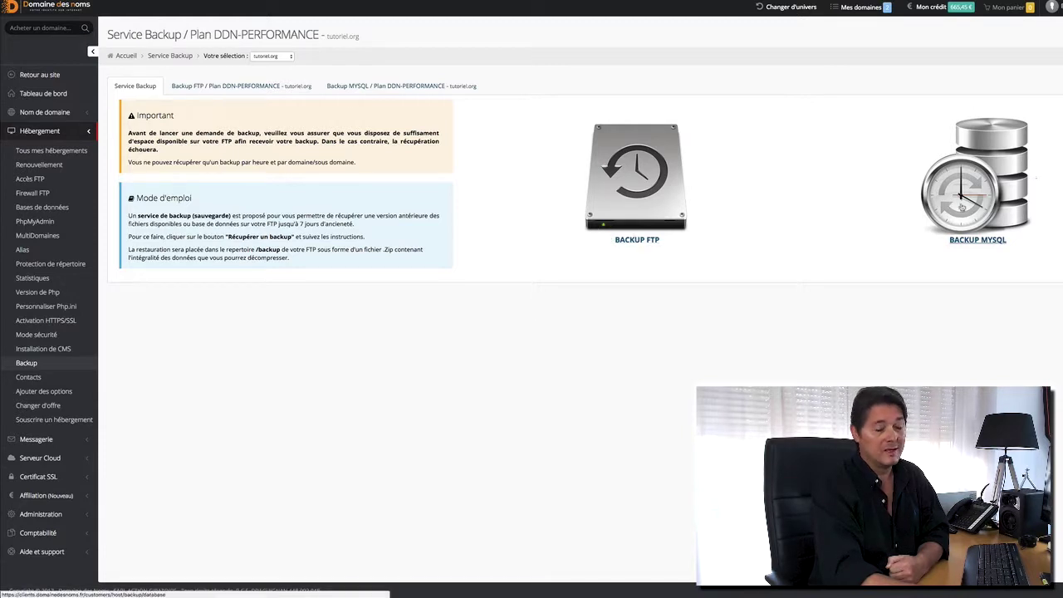
Visit the hosting Contacts and Ajouter des options pages, then the Changer d'offre plan comparison.
click(34, 377)
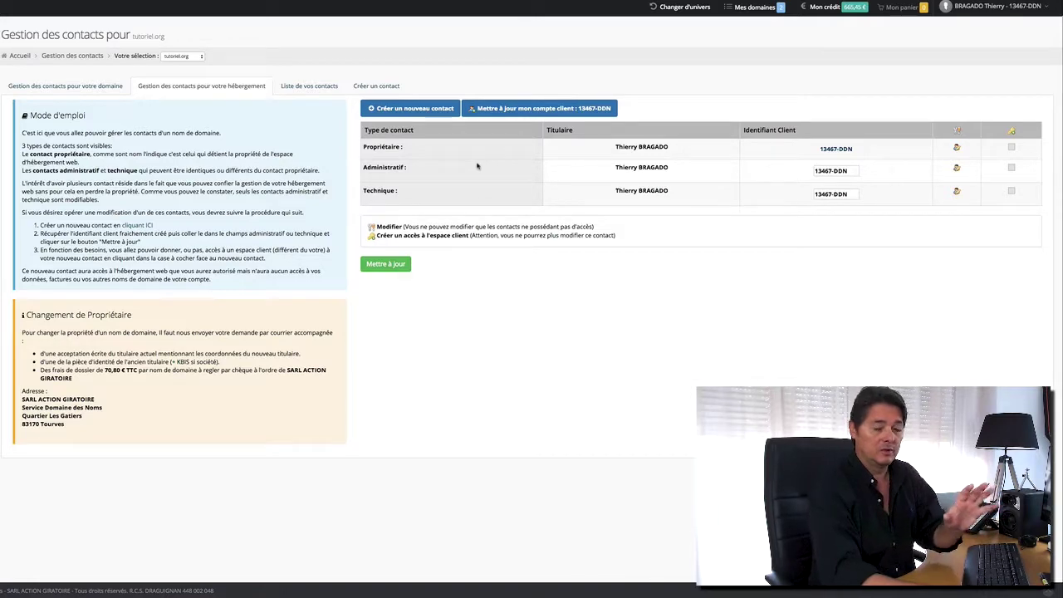
mouse_move(8, 291)
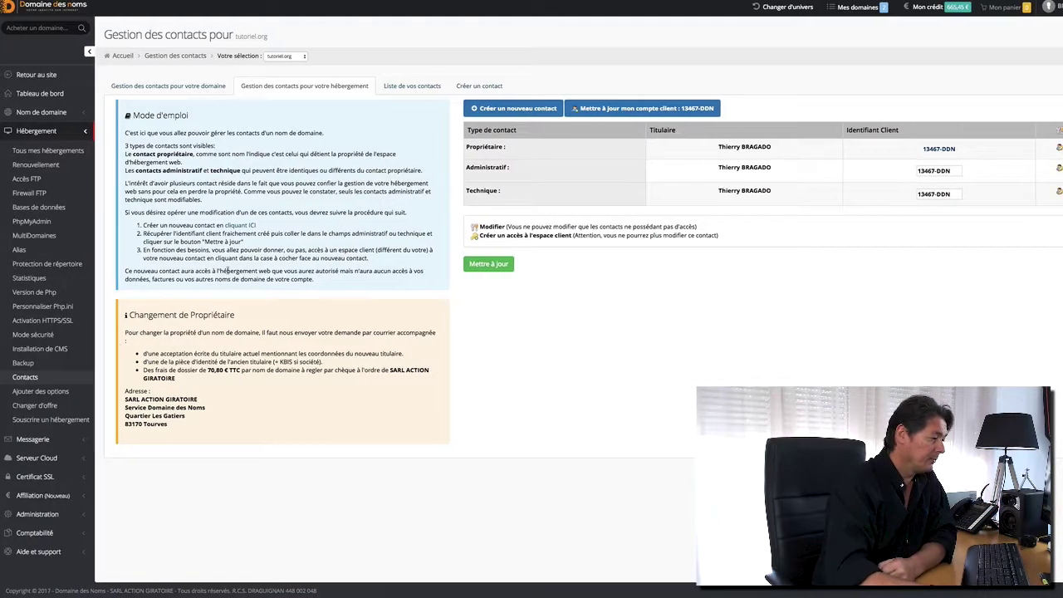
click(52, 392)
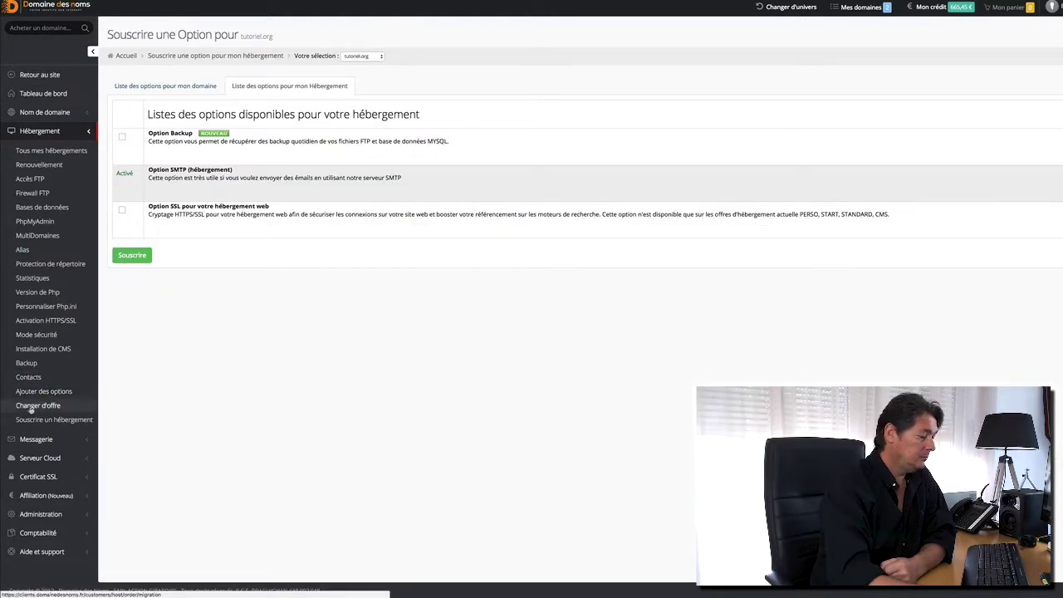
click(29, 407)
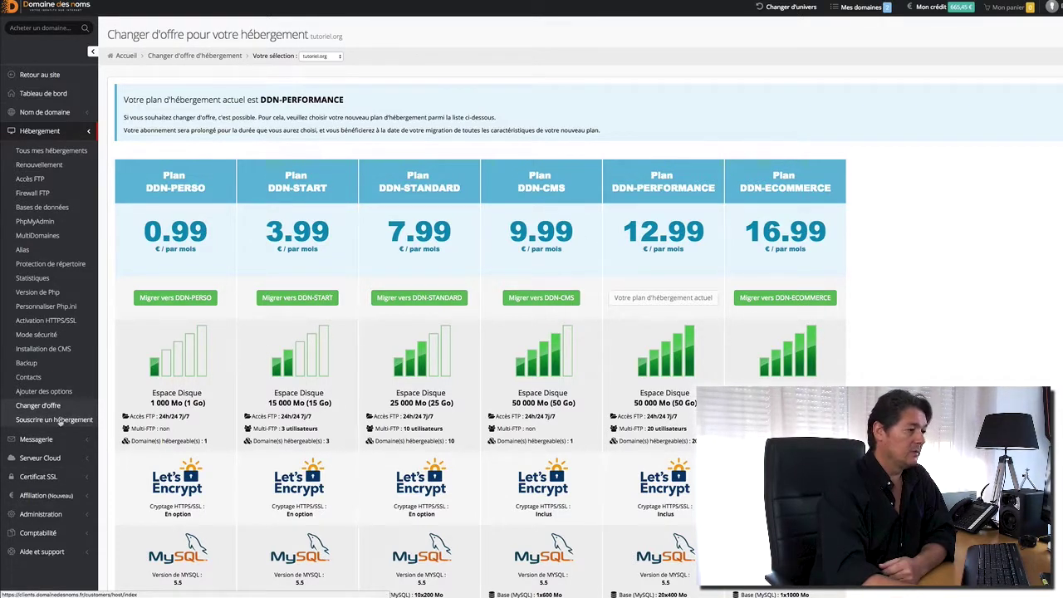
Switch the working domain to photo-graphe.fr and show its hosting subscription offers.
click(339, 56)
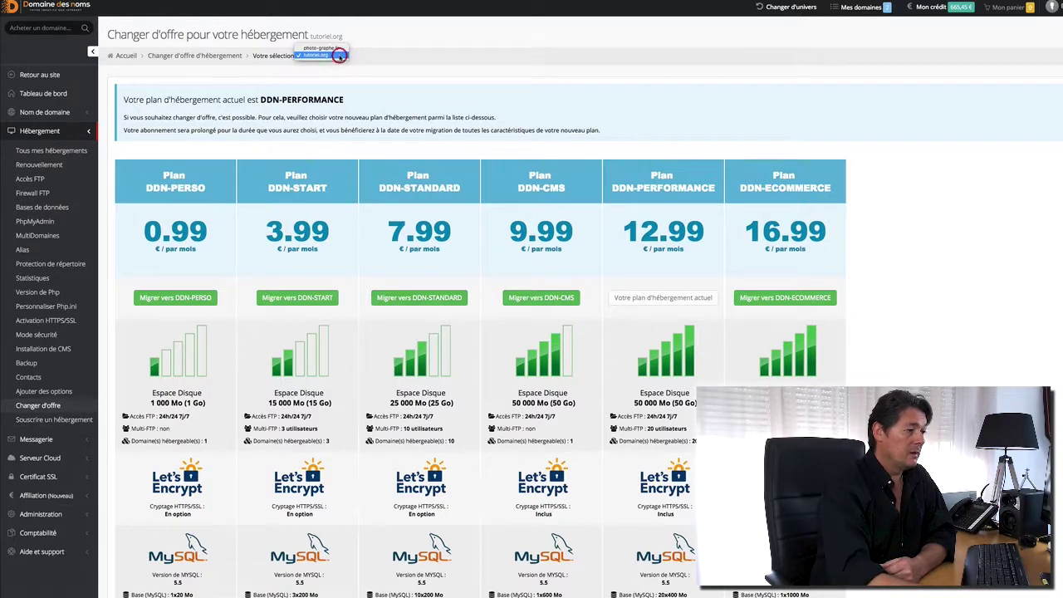
click(320, 48)
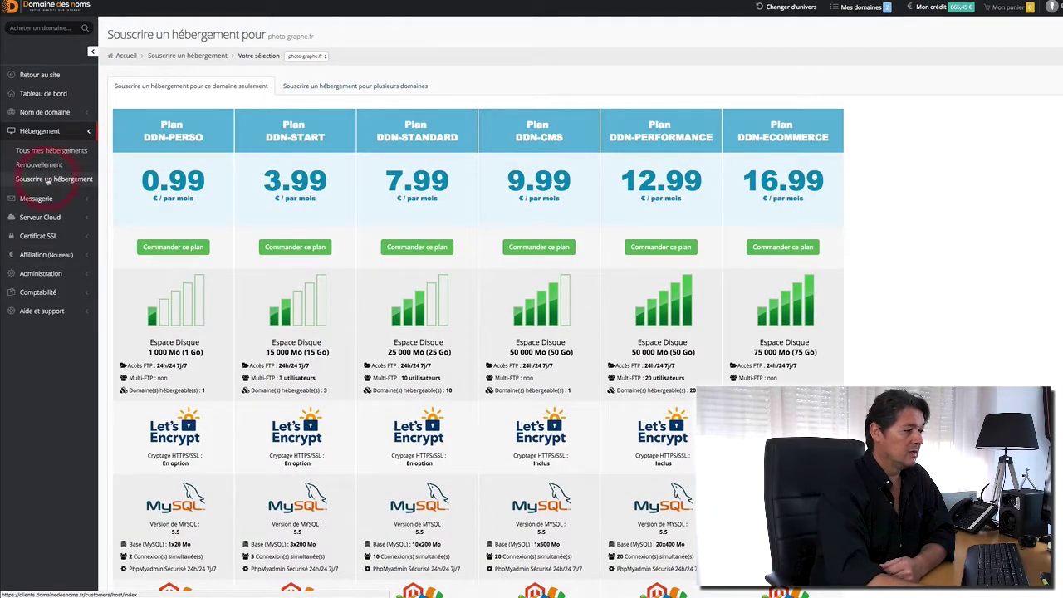
click(48, 180)
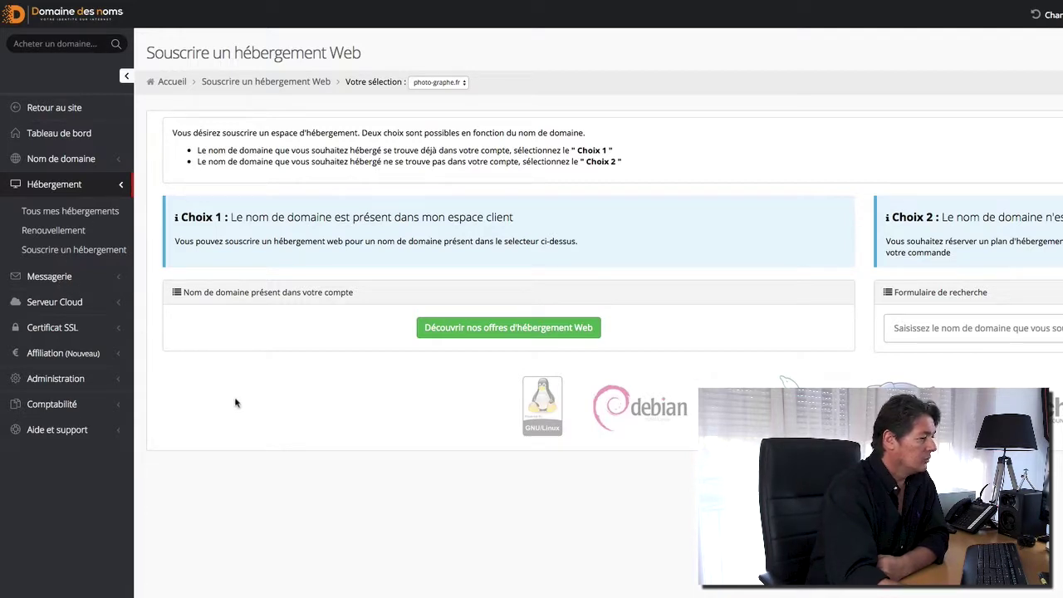
Browse the mail option pricing and redirection pages, then switch the domain to tutoriel.org.
click(55, 284)
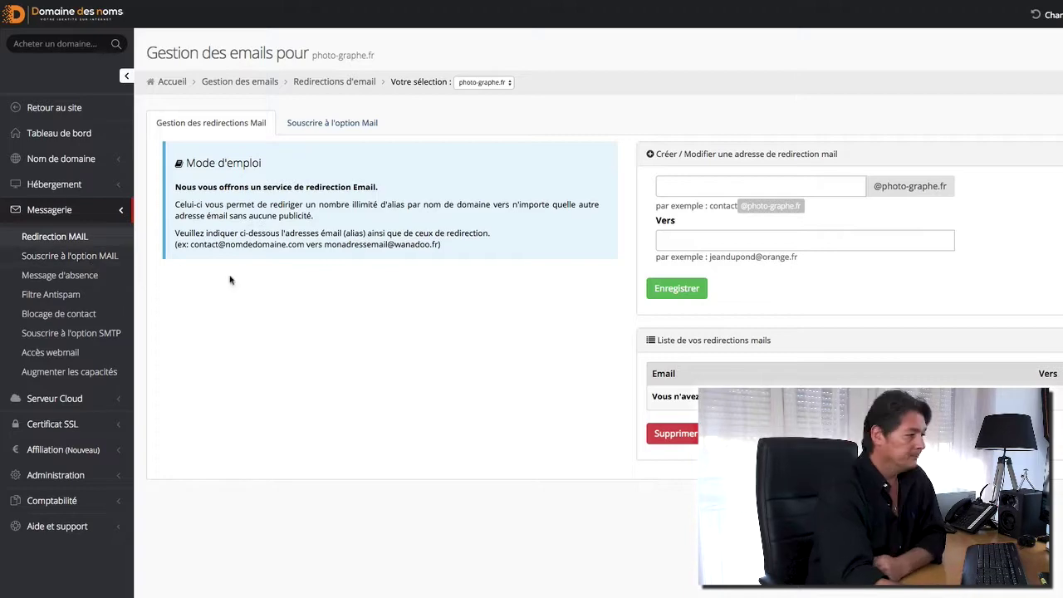
click(91, 259)
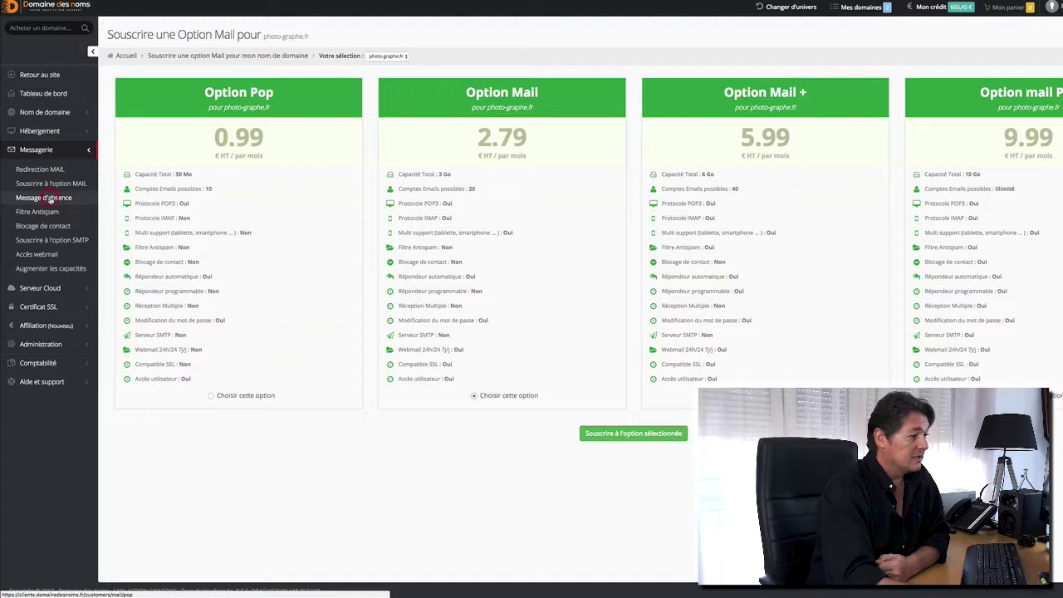
click(45, 198)
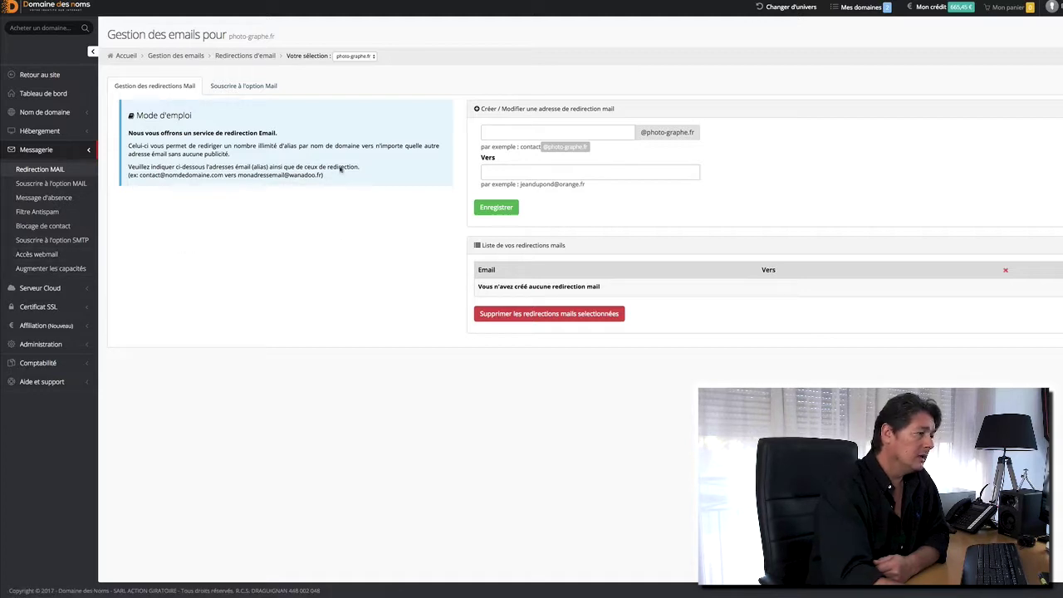
click(363, 56)
click(355, 61)
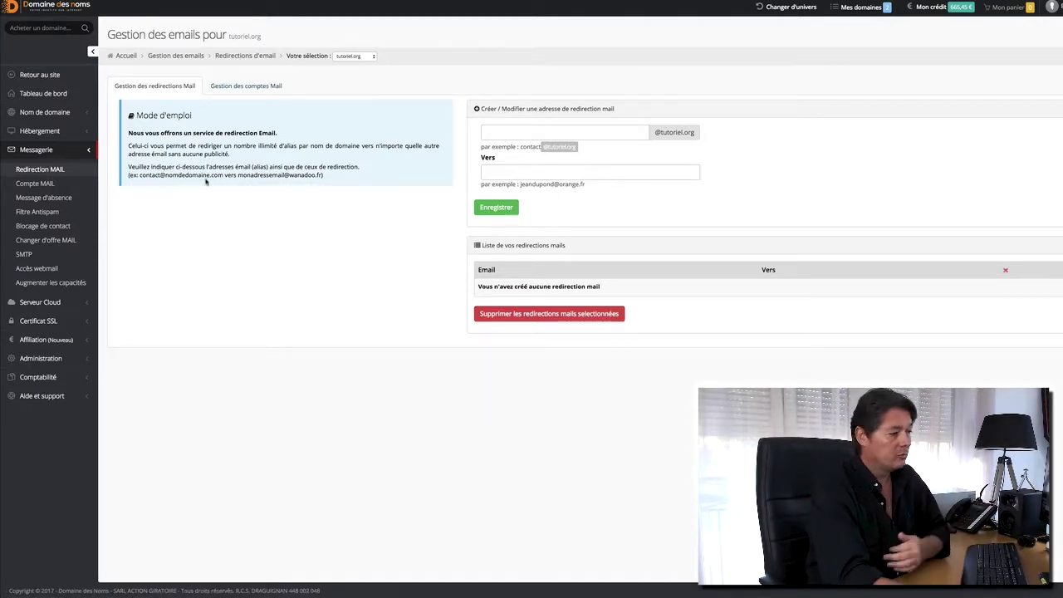
Open the Message d'absence setup for the tutoriel.org mailbox from its Action menu.
click(37, 185)
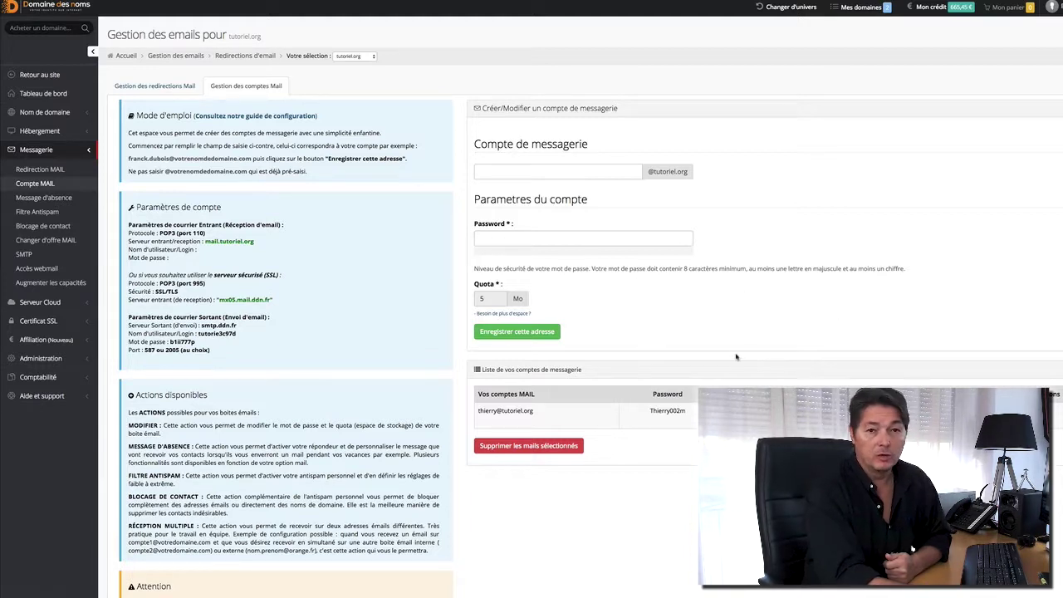
click(37, 201)
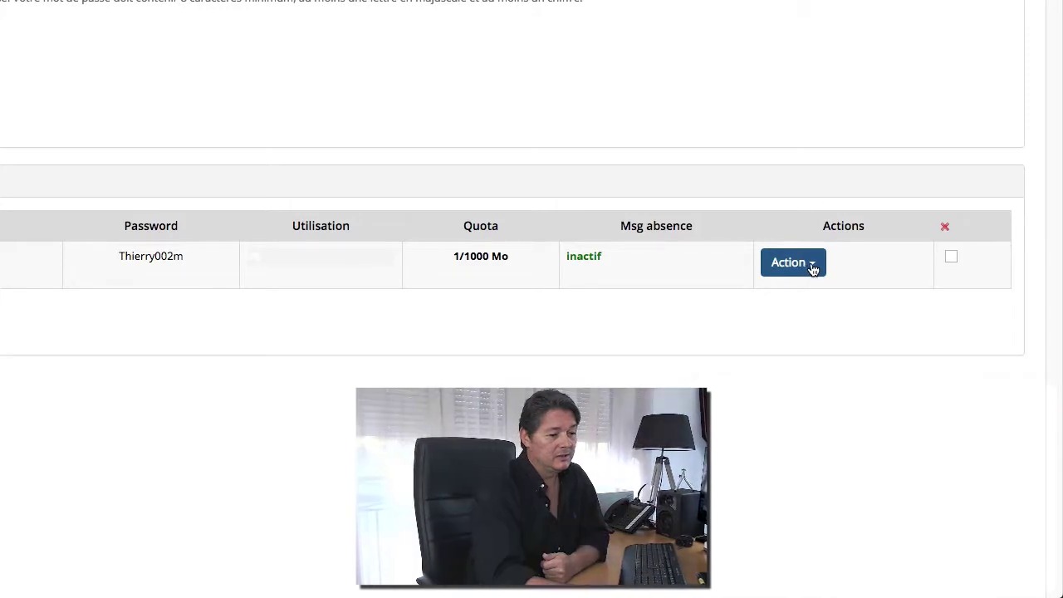
click(811, 265)
scroll(814, 268, up, 1)
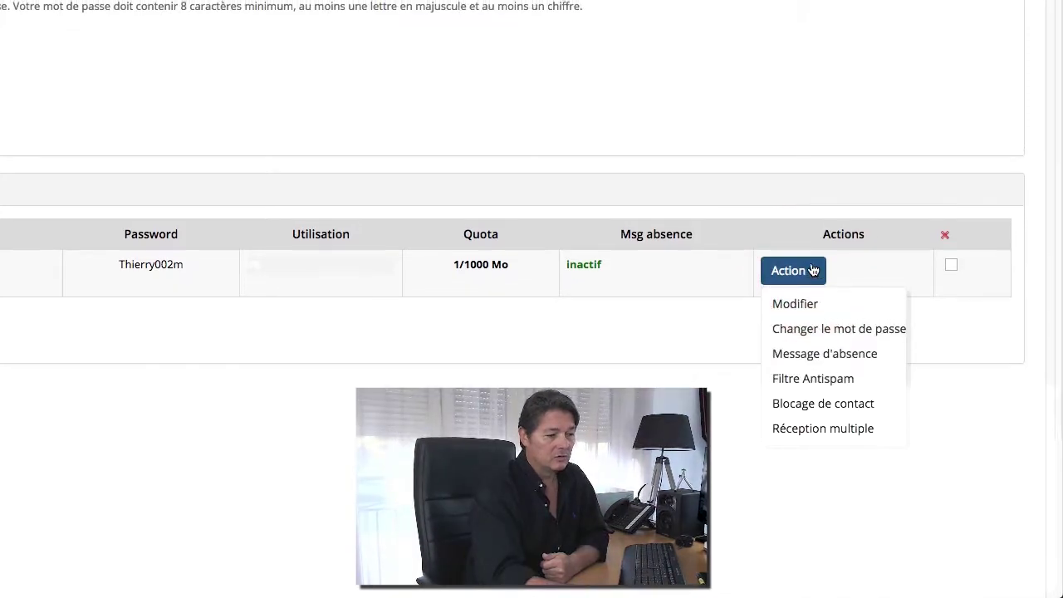
scroll(813, 270, down, 1)
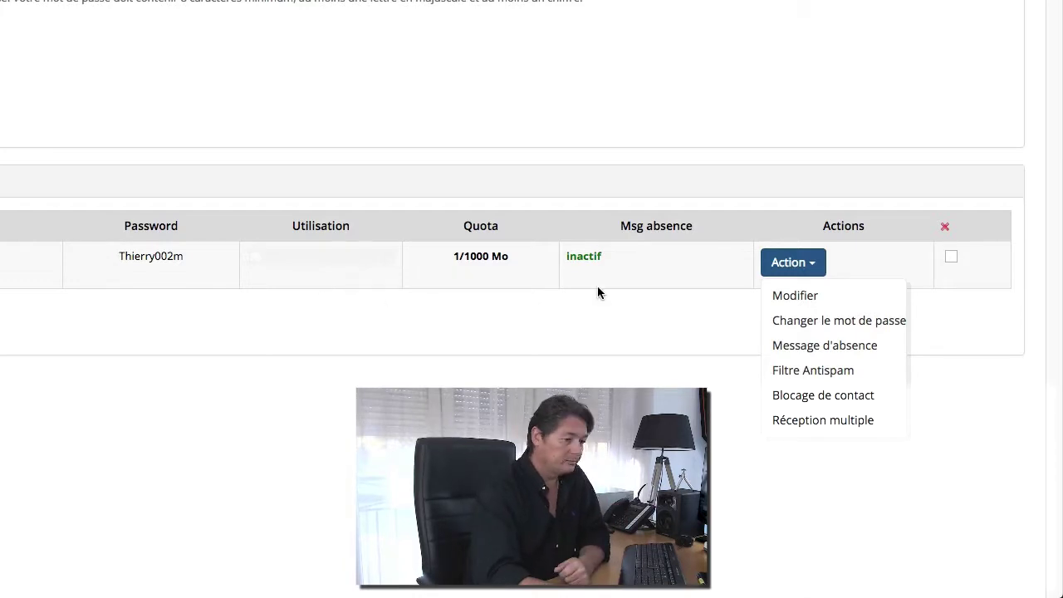
click(814, 347)
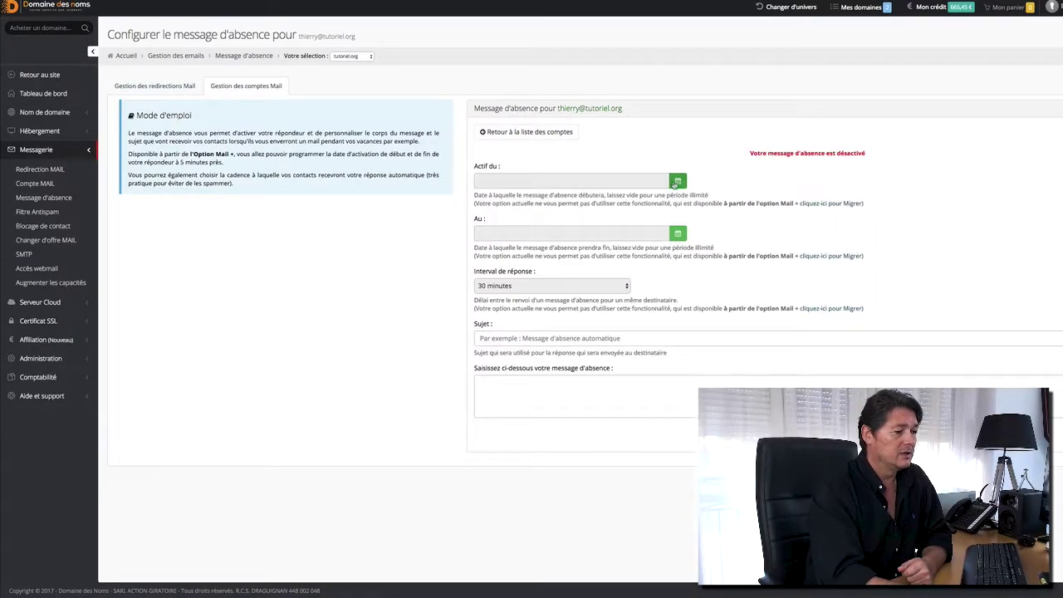
Inspect the out-of-office start date and reply interval fields, then return to the mail accounts list.
click(674, 183)
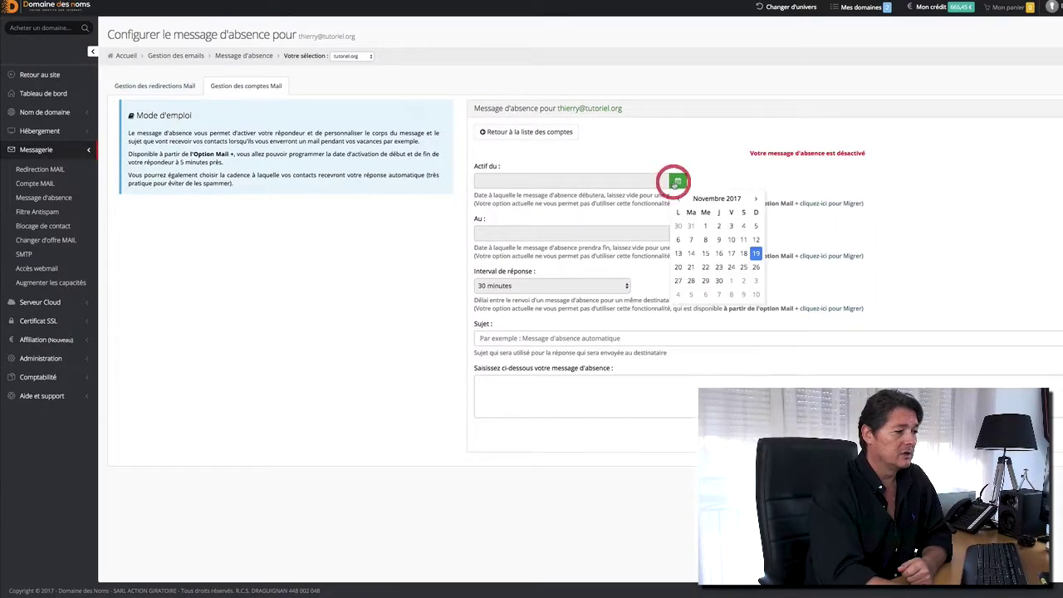
click(611, 265)
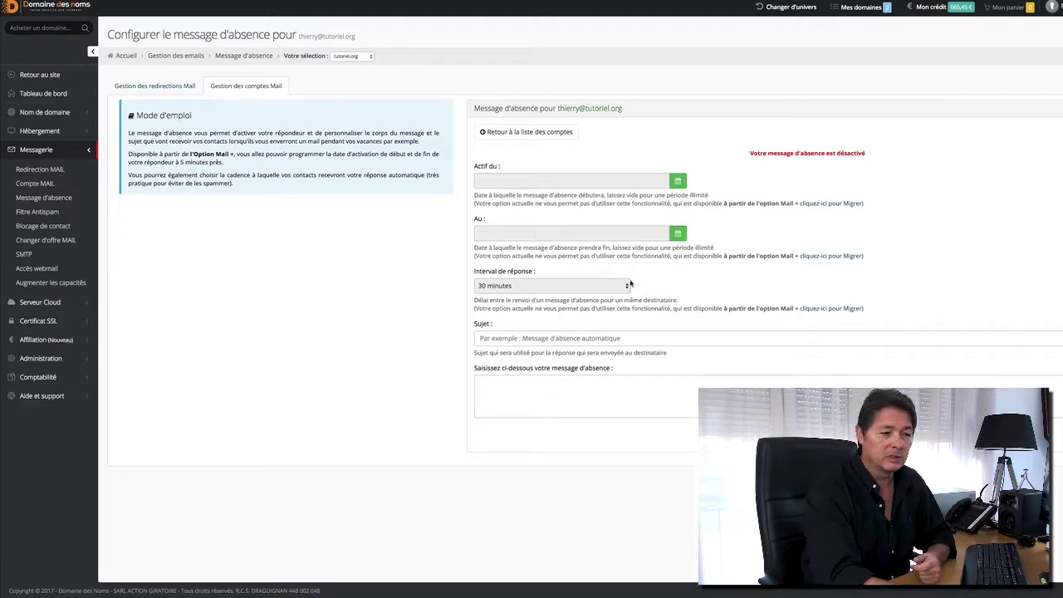
click(629, 283)
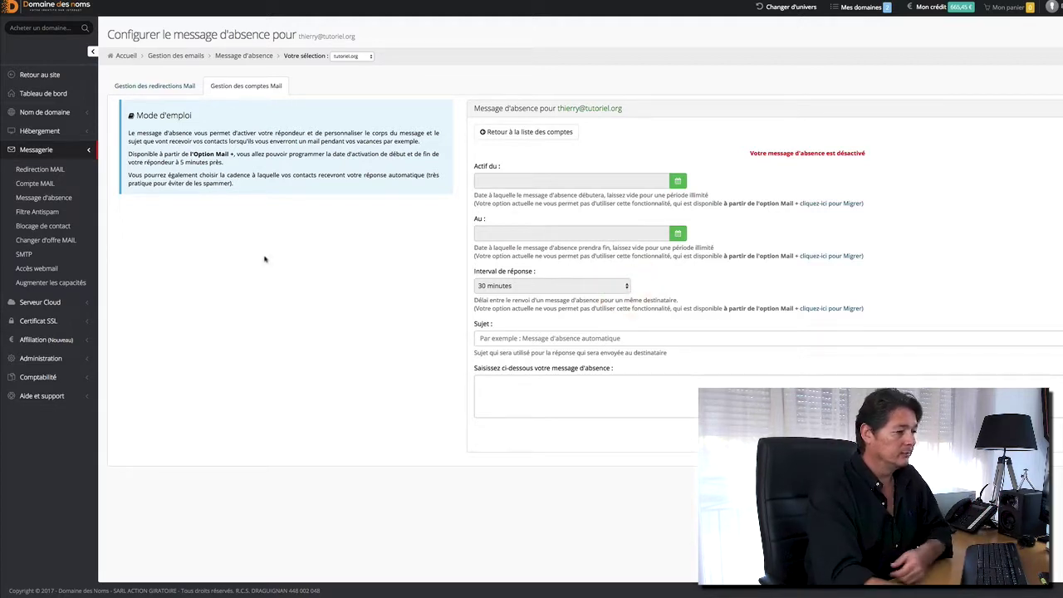
click(46, 227)
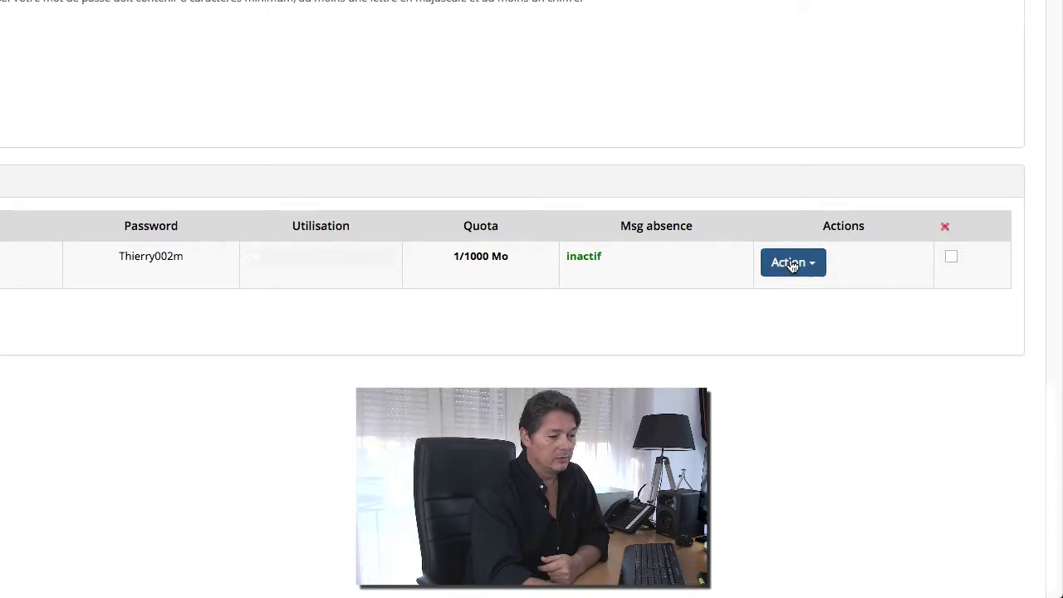
Choose Blocage de contact from the mailbox's Action menu, revealing the Mail Pro requirement.
click(791, 263)
click(824, 394)
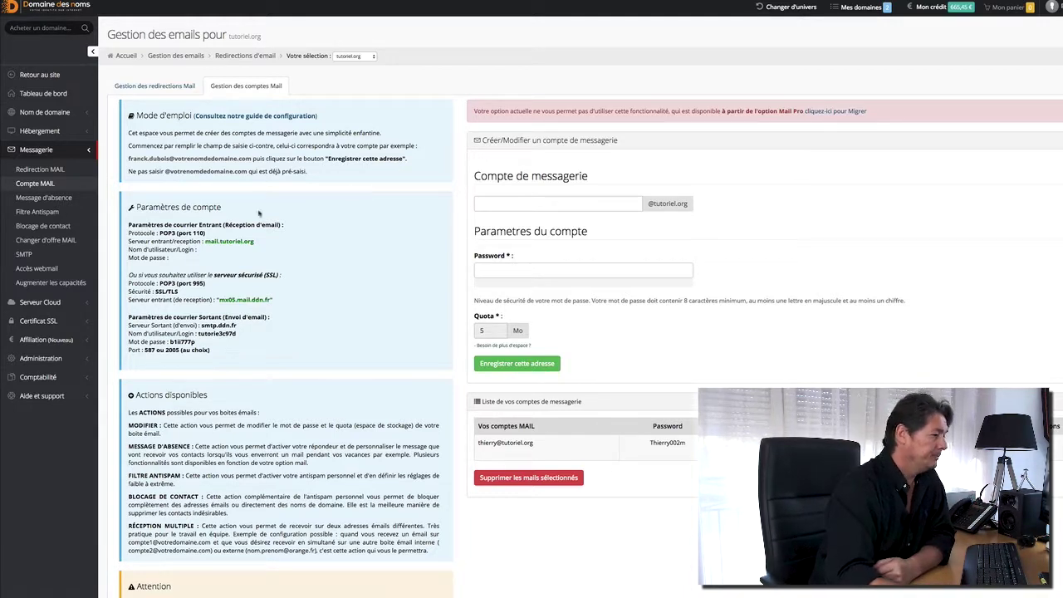
View the SMTP settings, highlight the outgoing mail server settings, and check webmail access options.
click(25, 256)
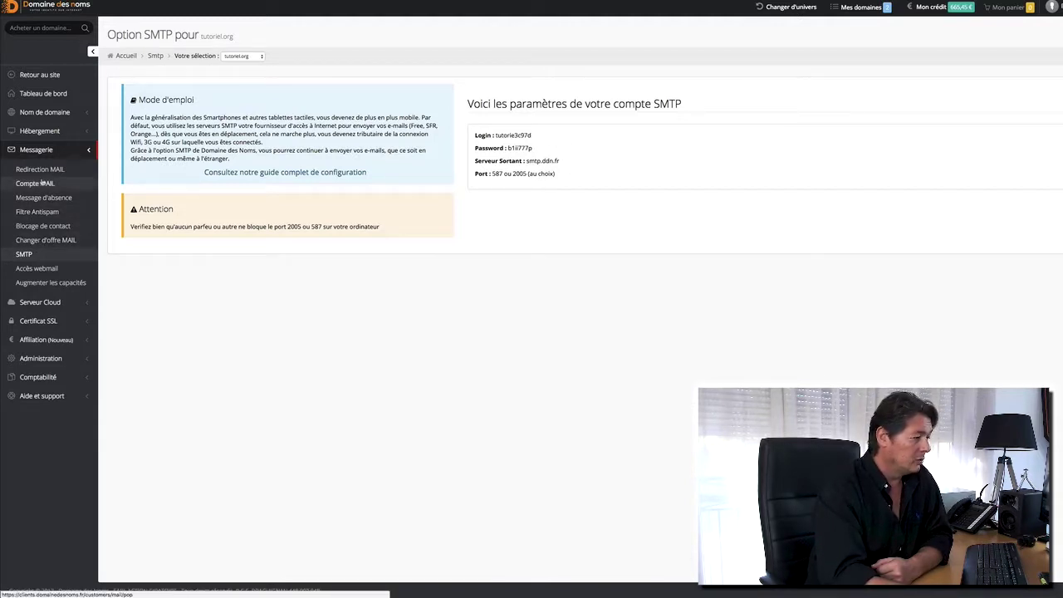
click(37, 184)
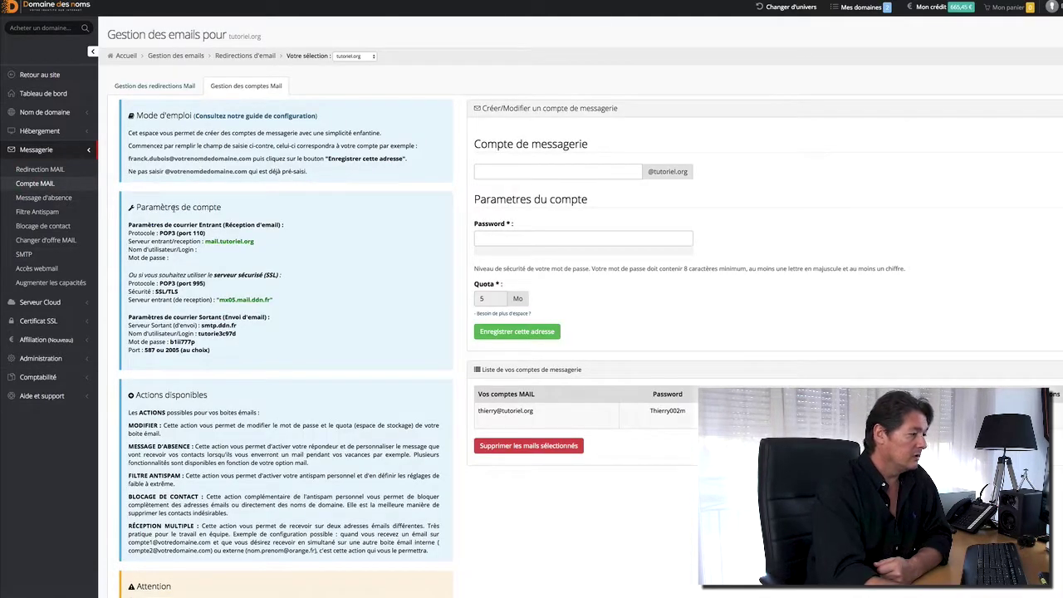
drag(135, 208, 210, 348)
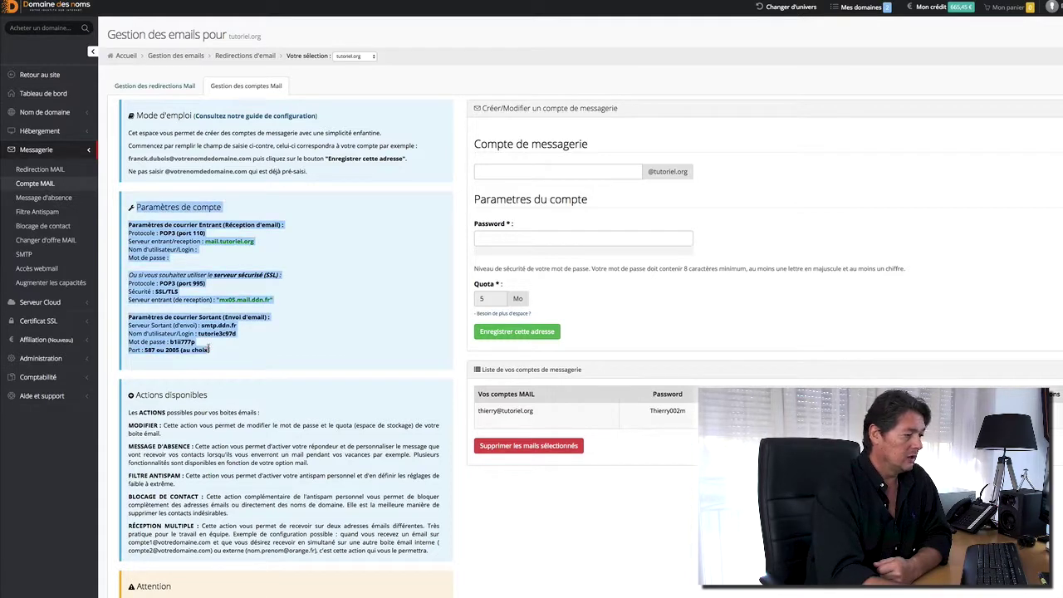
click(211, 349)
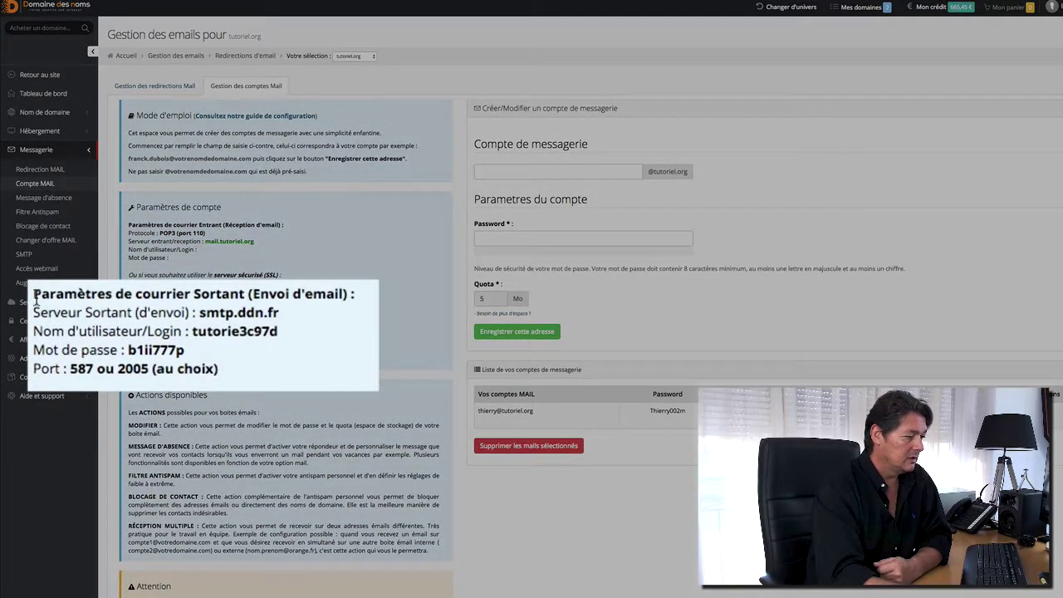
drag(36, 301, 246, 379)
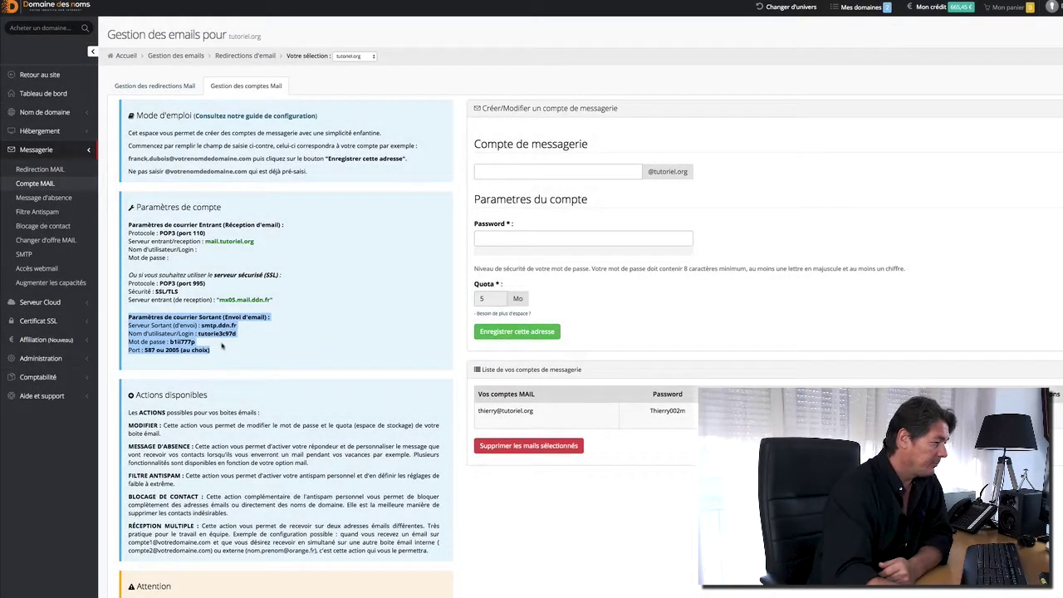
click(42, 269)
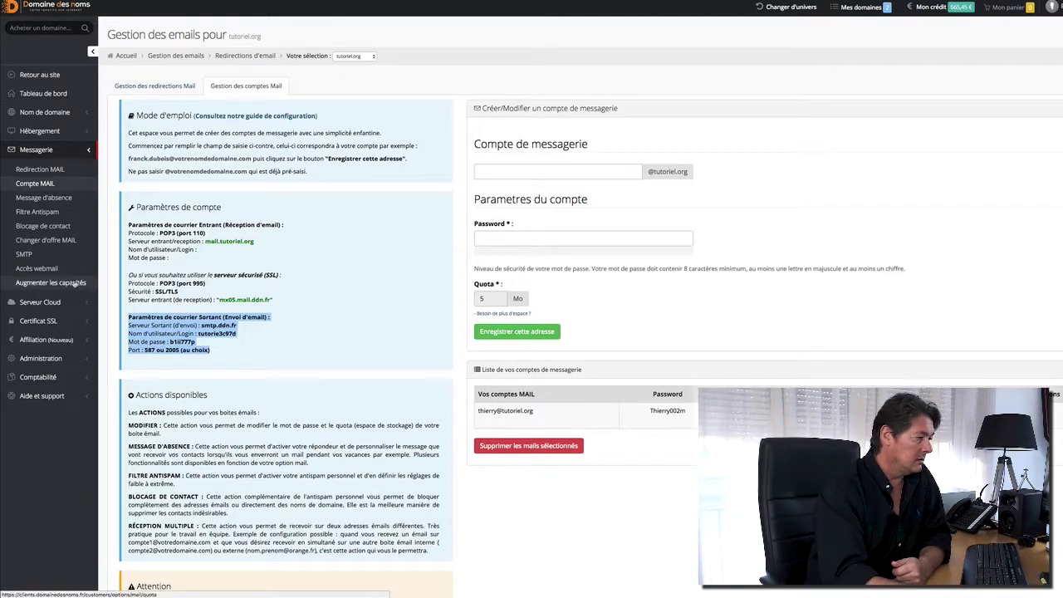
Look at the mail storage upgrade offers, then open the Serveur Cloud dashboard.
click(73, 283)
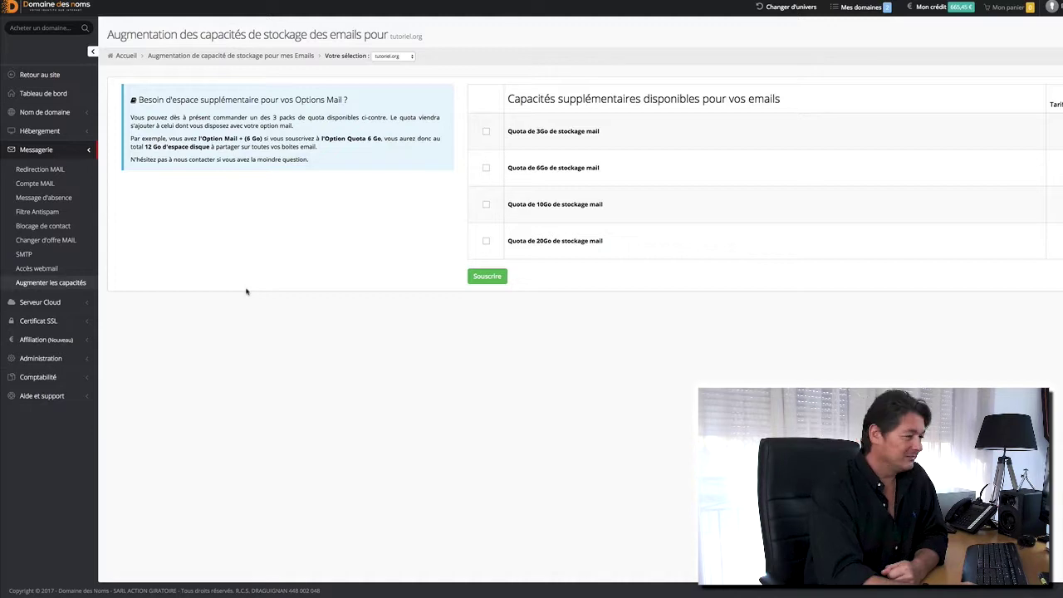
click(39, 301)
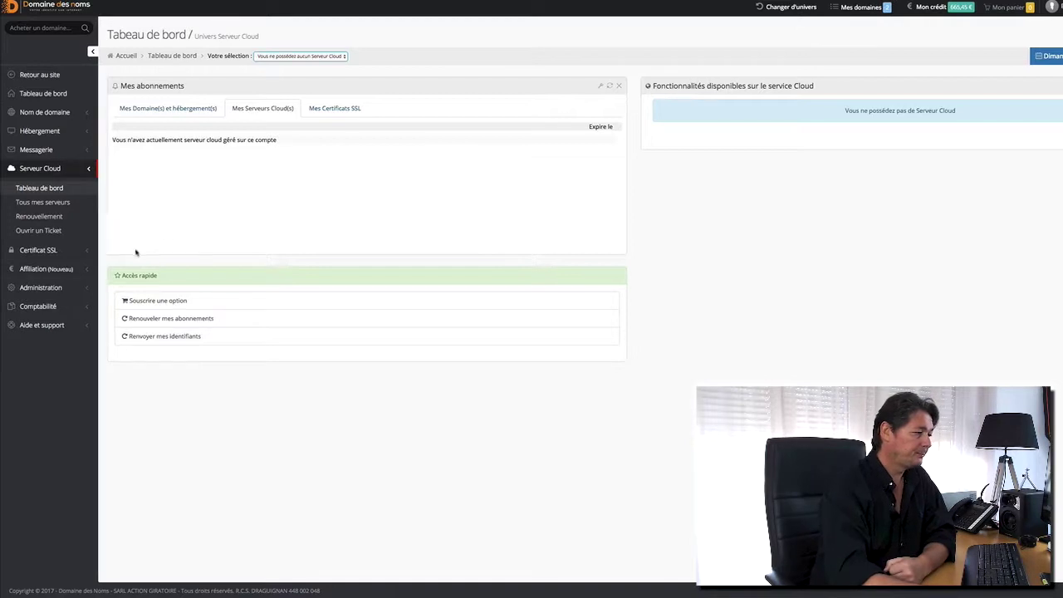
Expand Certificat SSL in the sidebar to list its pages, including add certificate and renewal.
click(39, 250)
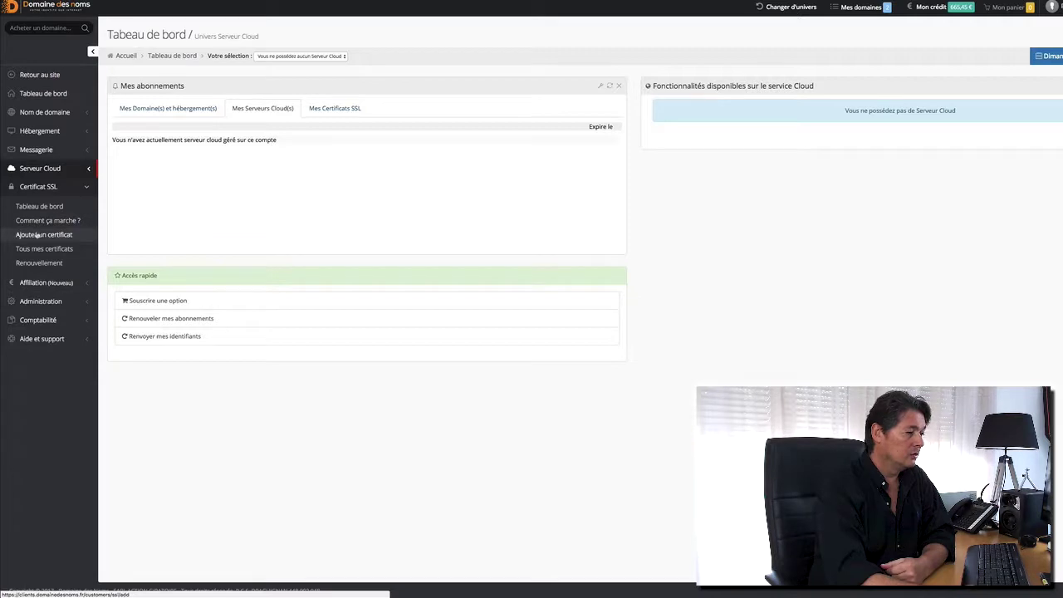
Browse the SSL how-it-works, add-certificate and empty renewal pages, then expand Affiliation.
click(42, 221)
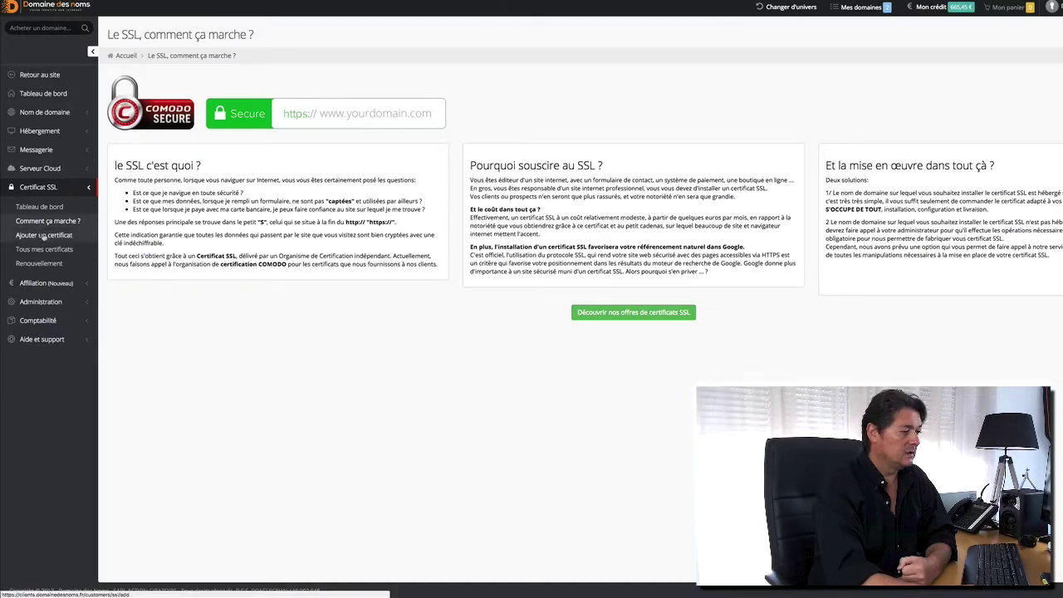
click(43, 236)
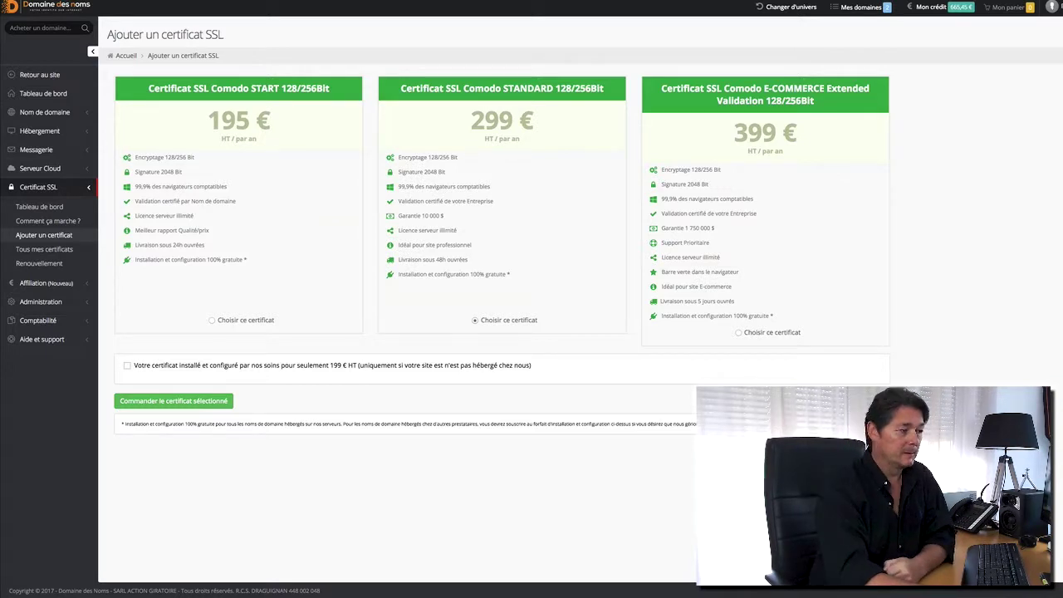
click(37, 249)
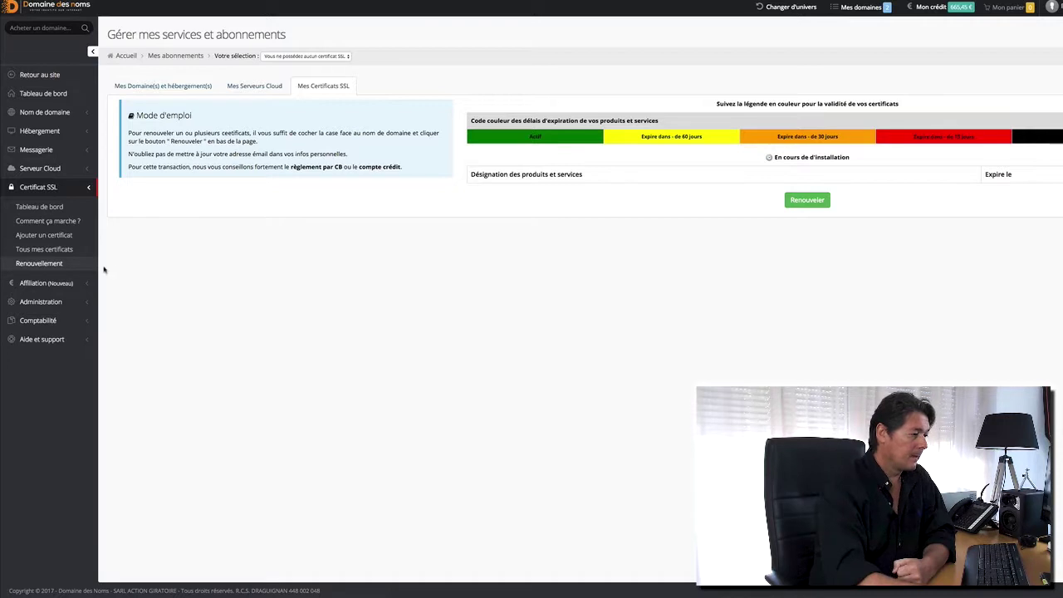
click(48, 283)
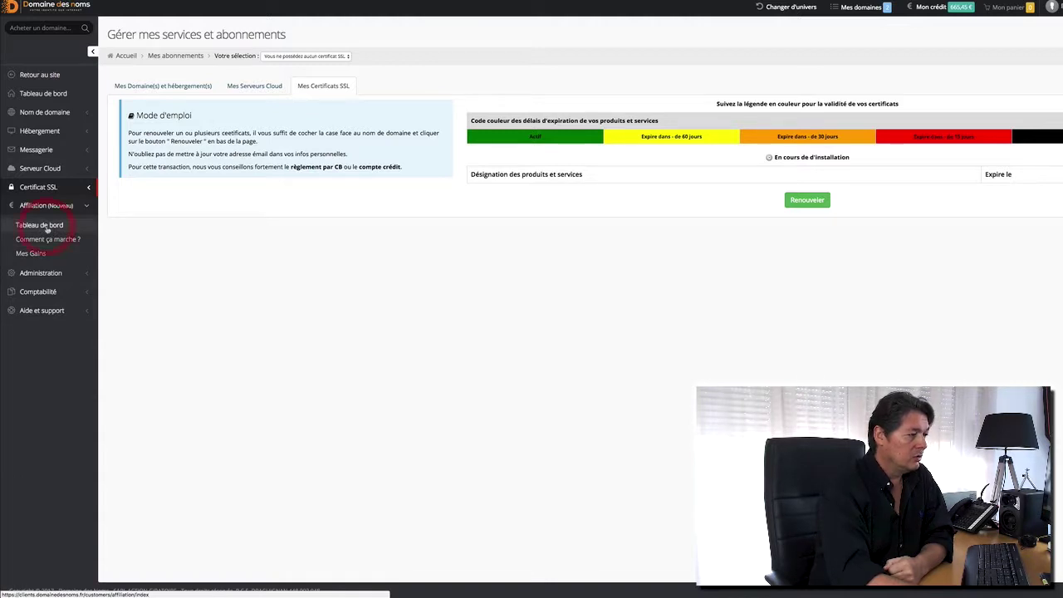
Visit the Affiliation dashboard, how-it-works and Mes Gains pages, then expand Administration.
click(47, 230)
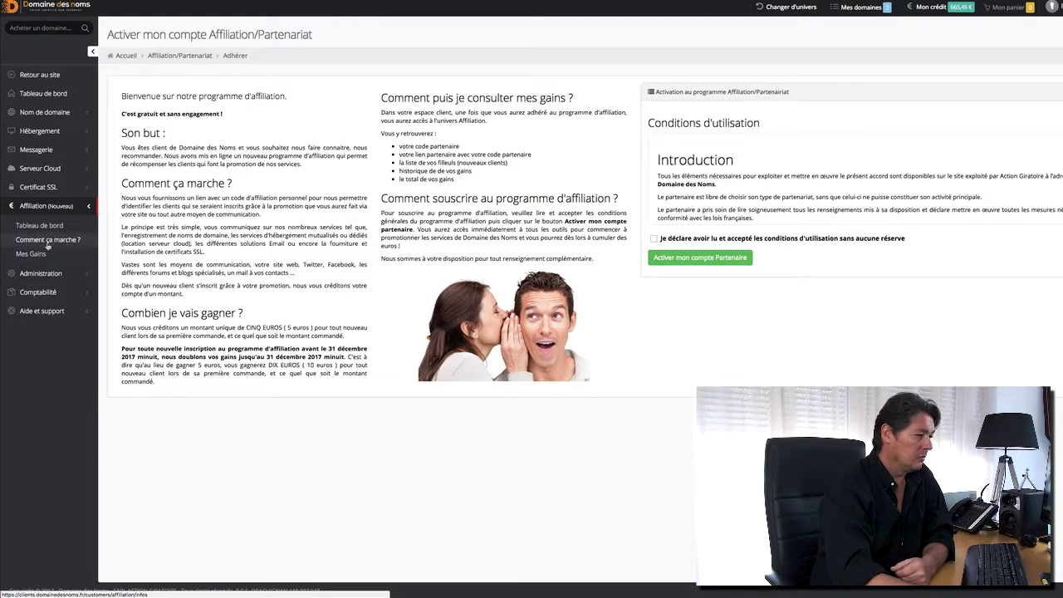
click(48, 240)
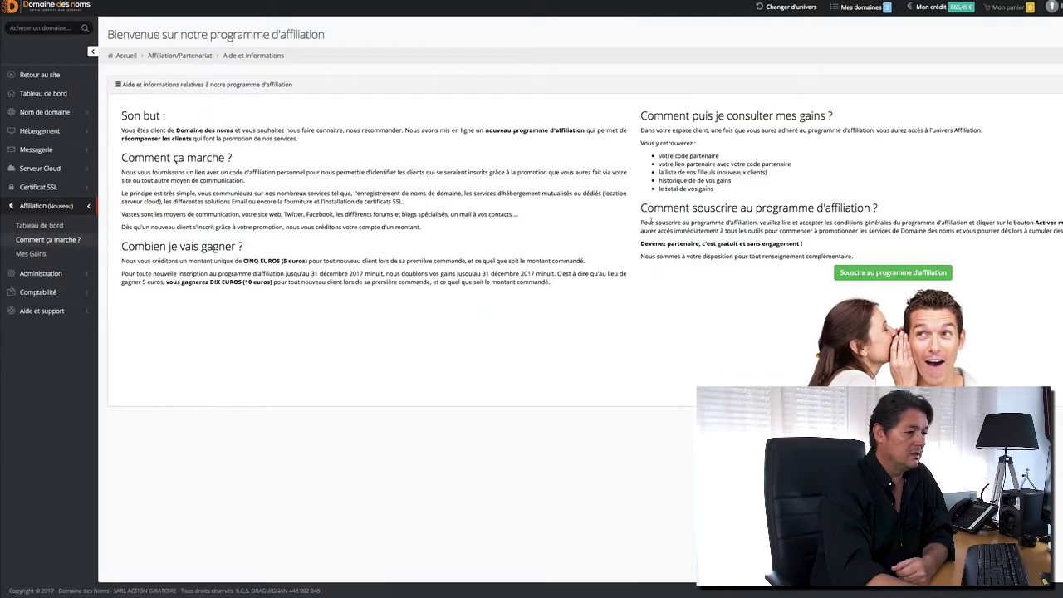
click(38, 255)
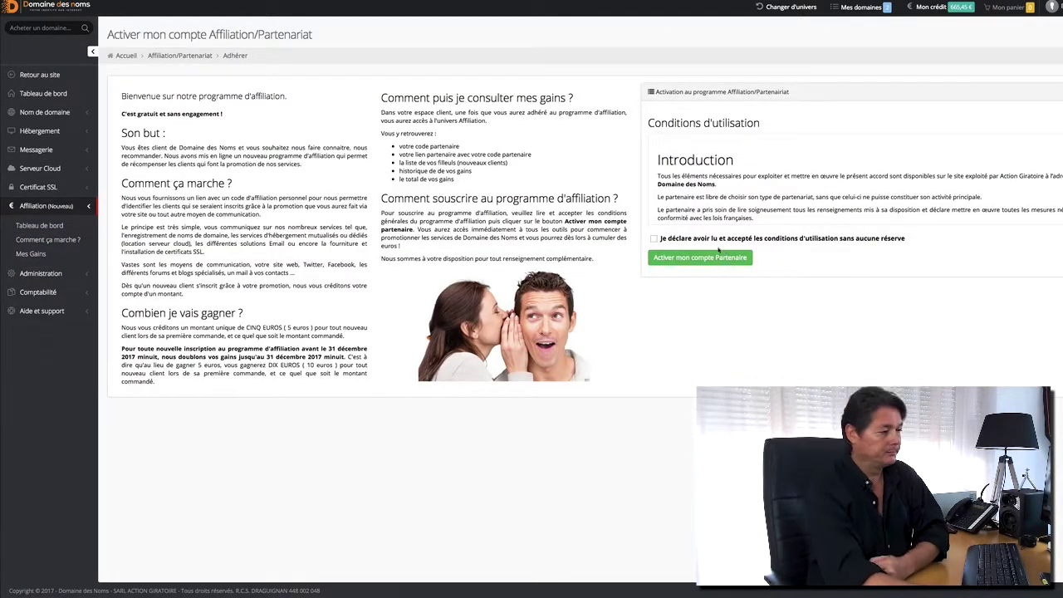
click(41, 273)
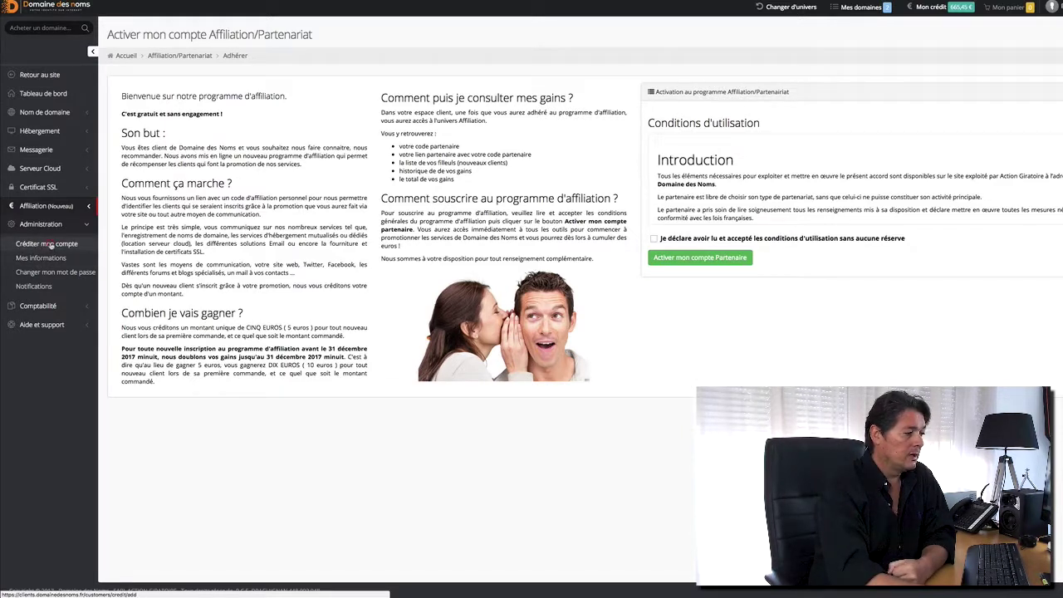
Open Créditer mon compte, then the Mes informations personal contact form.
click(51, 244)
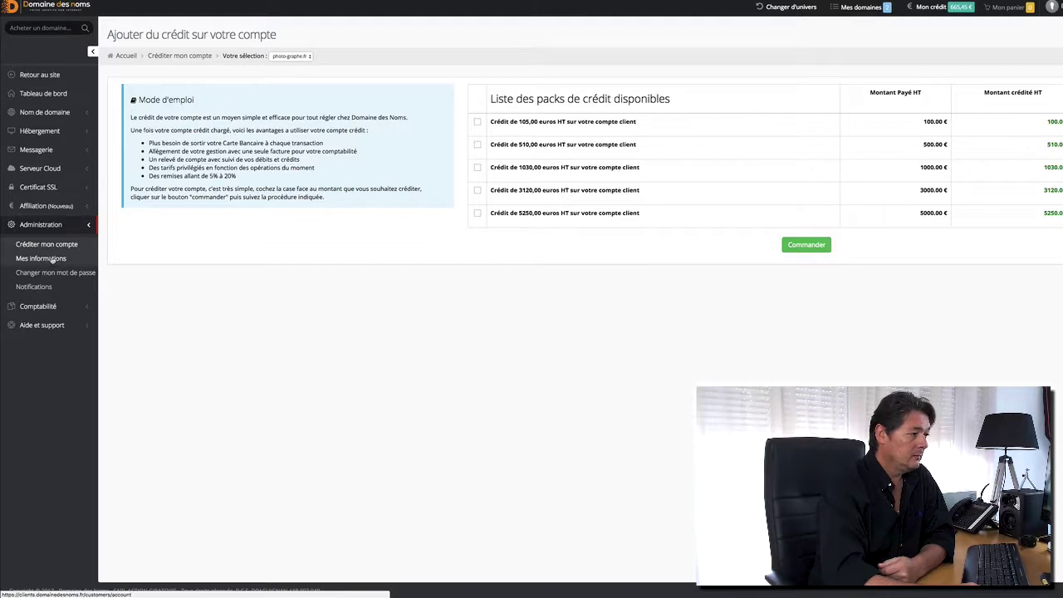
click(51, 259)
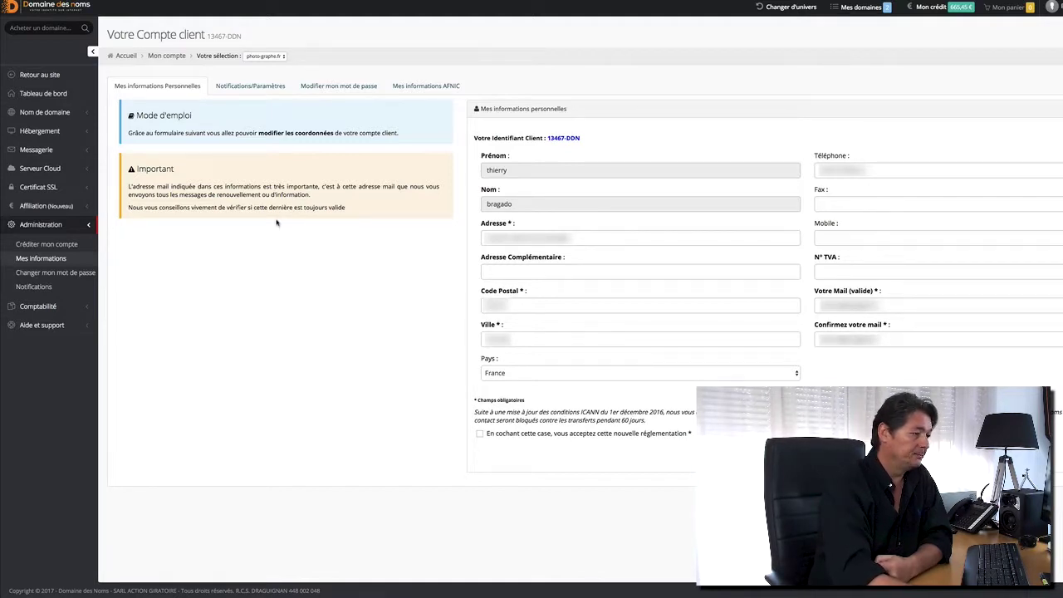
Browse the notification, password and AFNIC account tabs, ending on password, then expand Comptabilité.
click(253, 88)
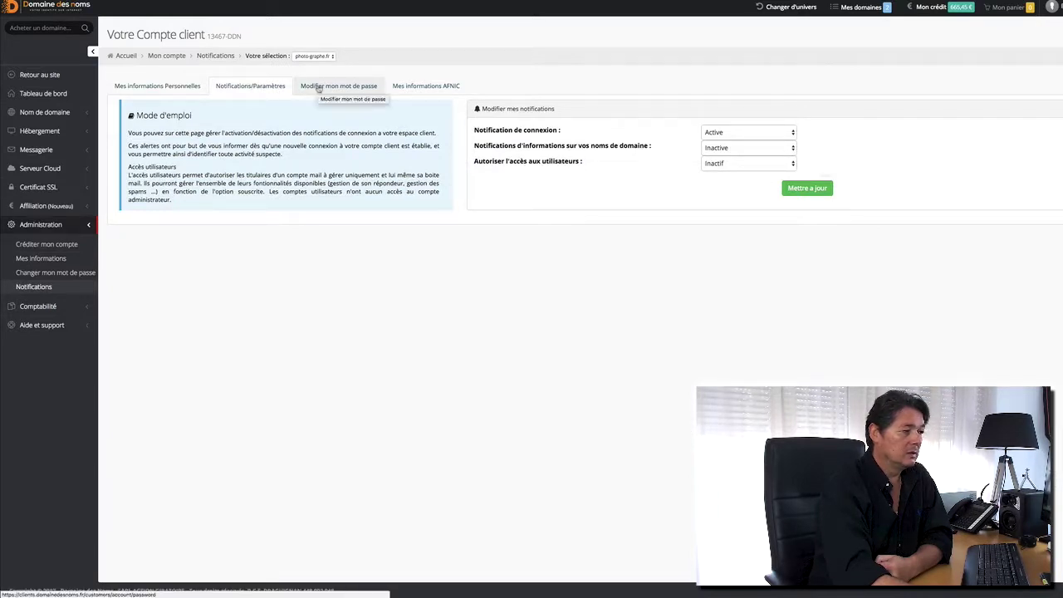
click(319, 88)
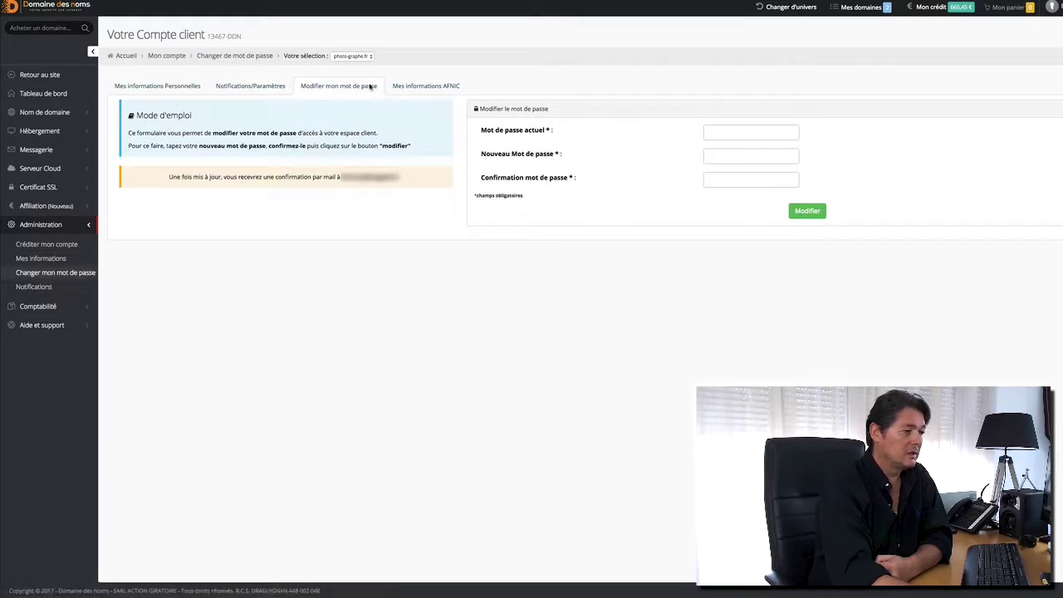
click(419, 88)
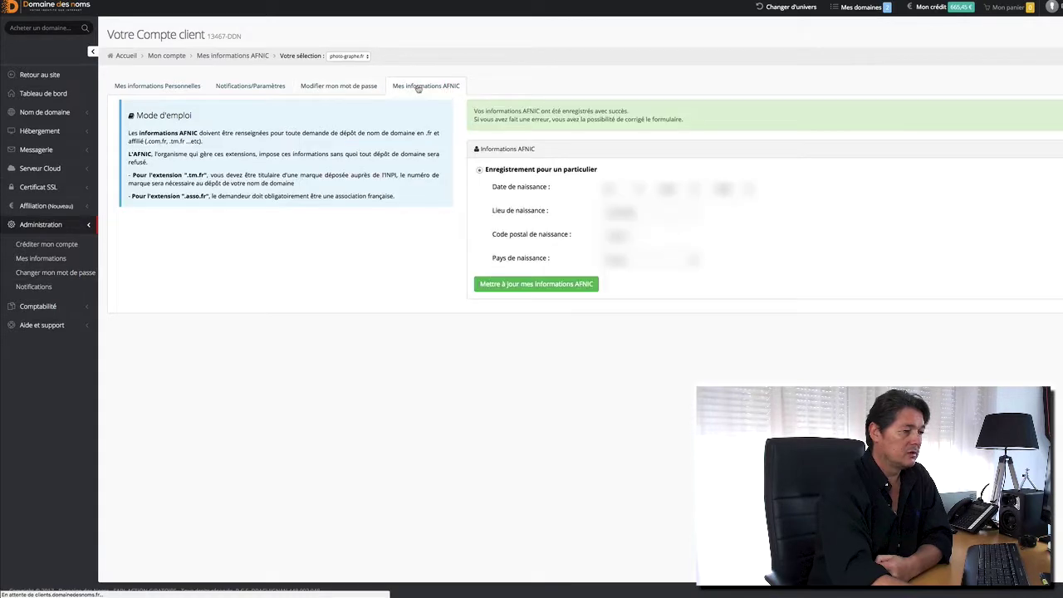
click(337, 84)
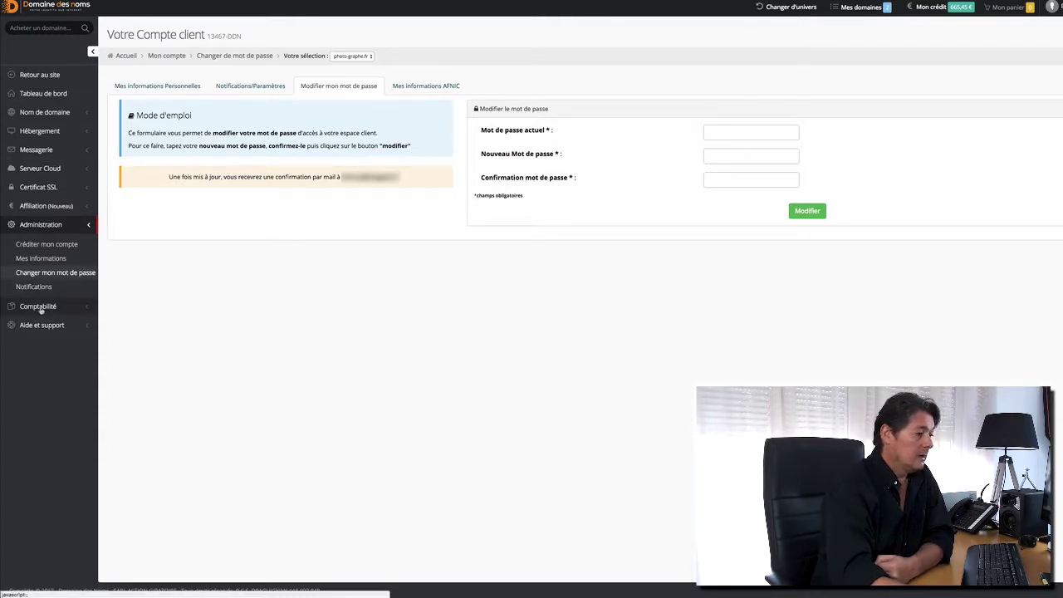
click(39, 306)
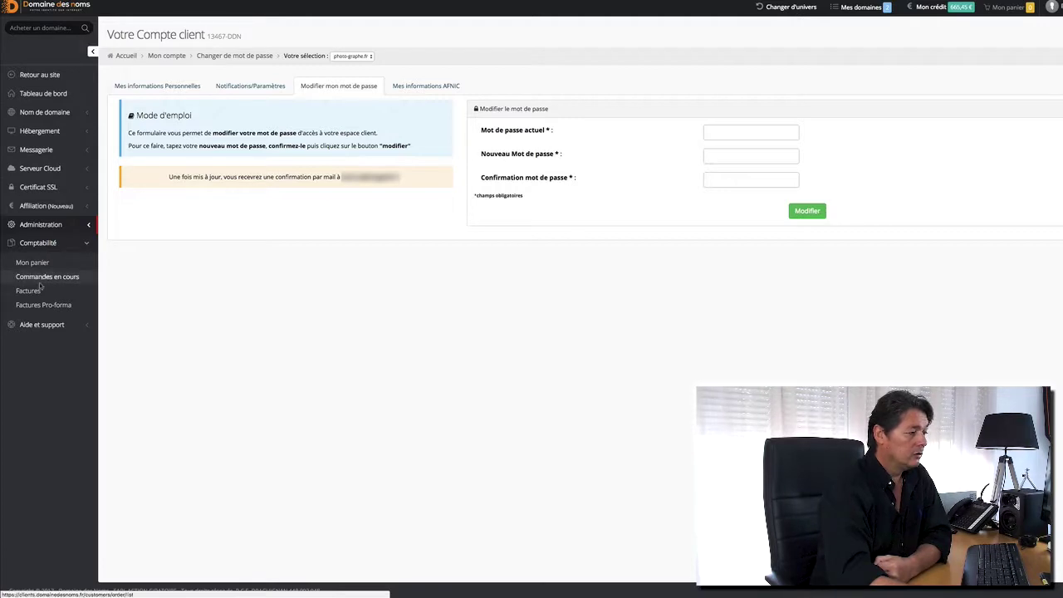
View current orders and the three paid pro-forma invoices, then expand Aide et support.
click(47, 278)
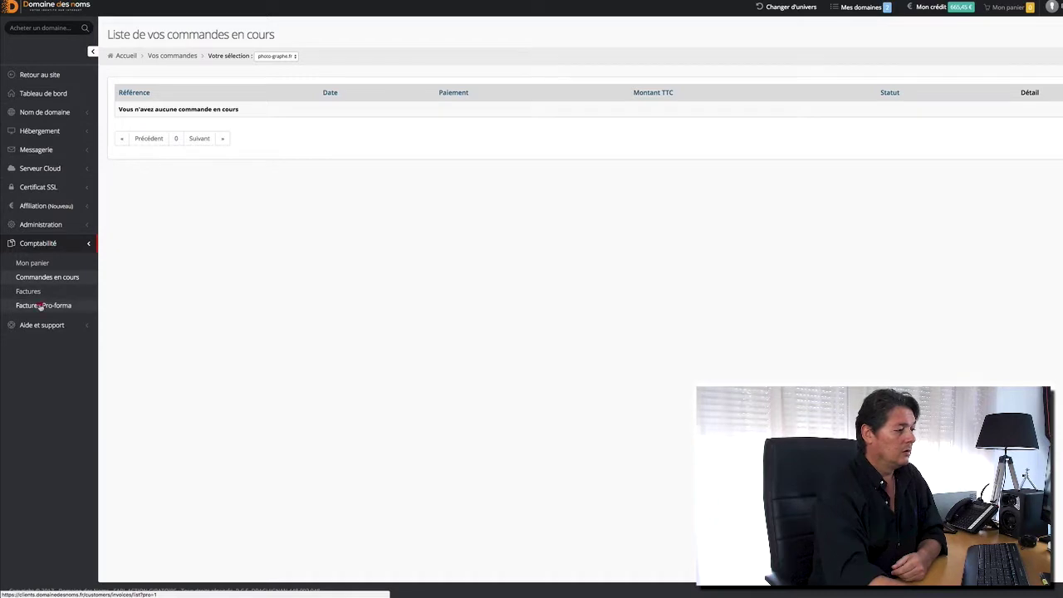
click(41, 305)
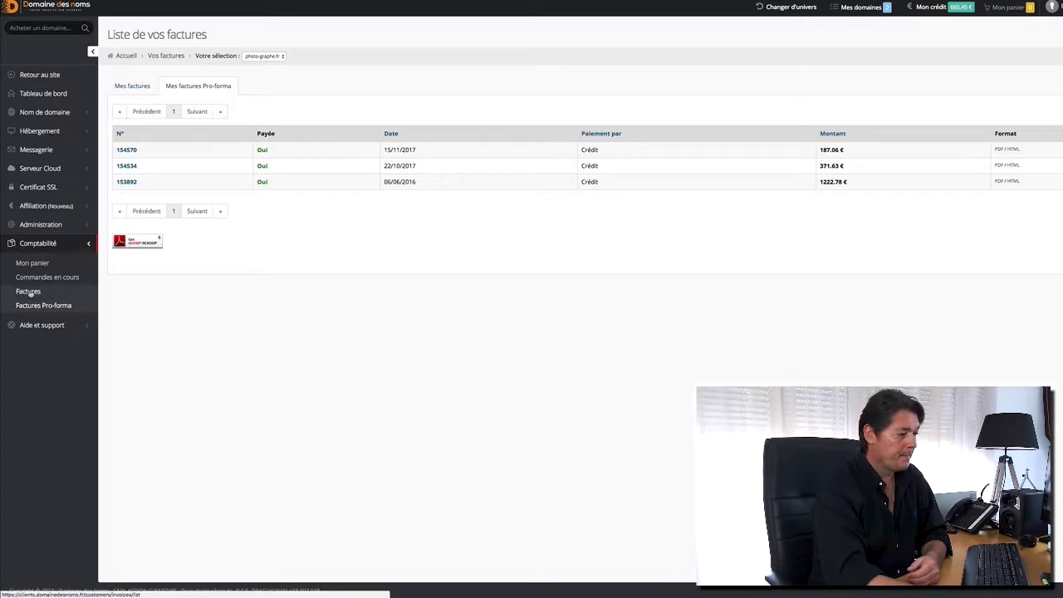
click(41, 325)
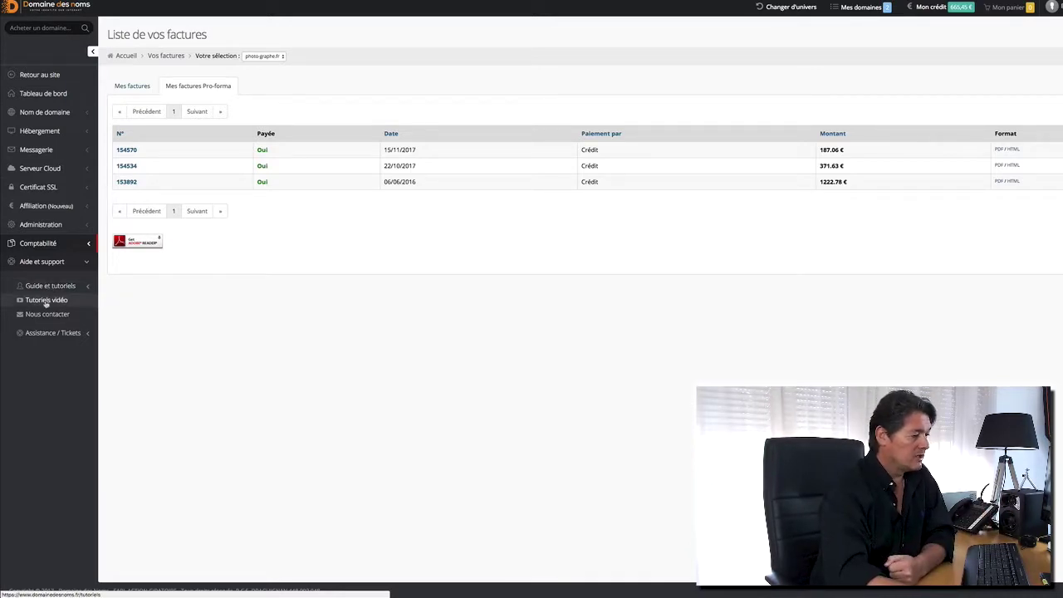
Expand Guide et tutoriels and view the Tutoriels vidéo and Nous contacter pages.
click(53, 287)
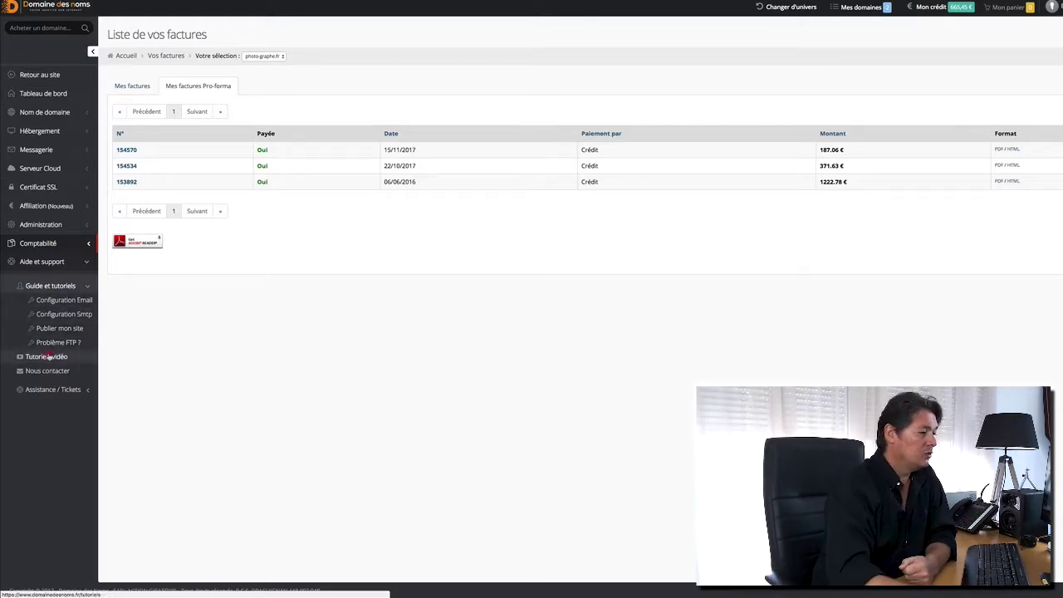
click(48, 355)
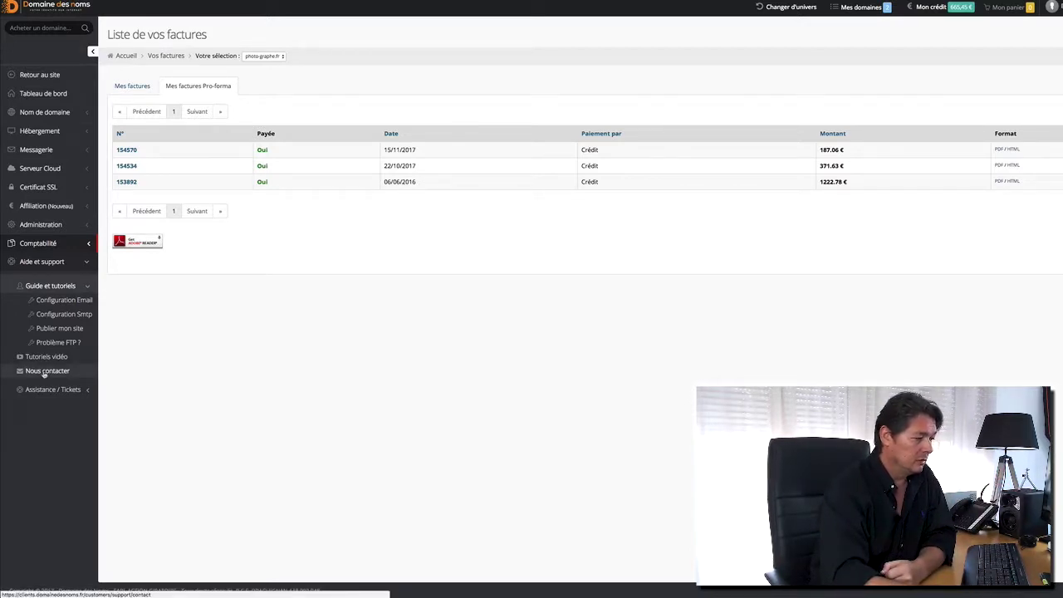
click(43, 372)
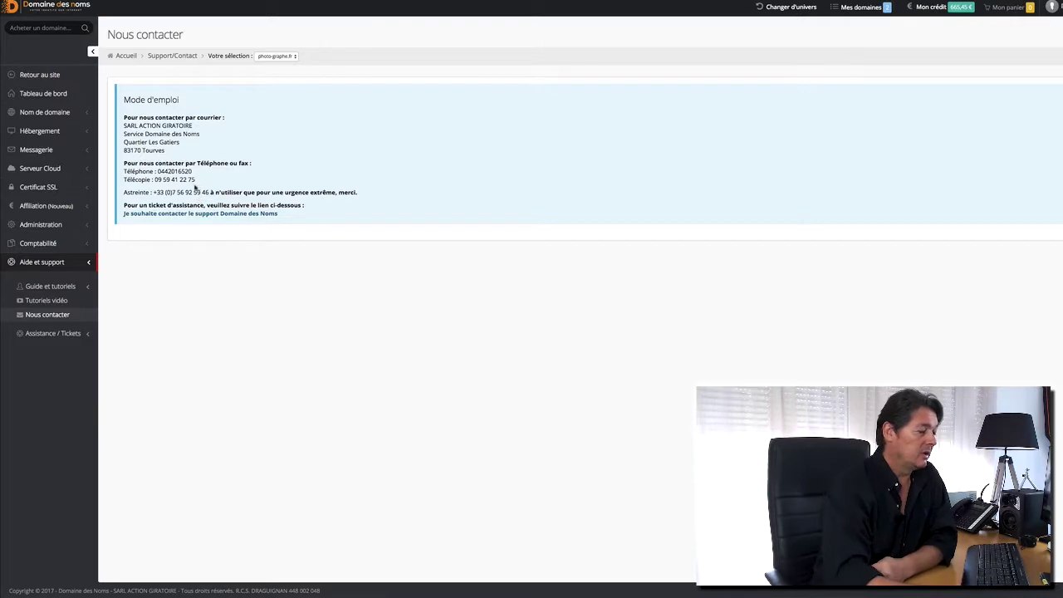
Open a new support ticket form, keeping photo-graphe.fr as the selected domain.
click(48, 337)
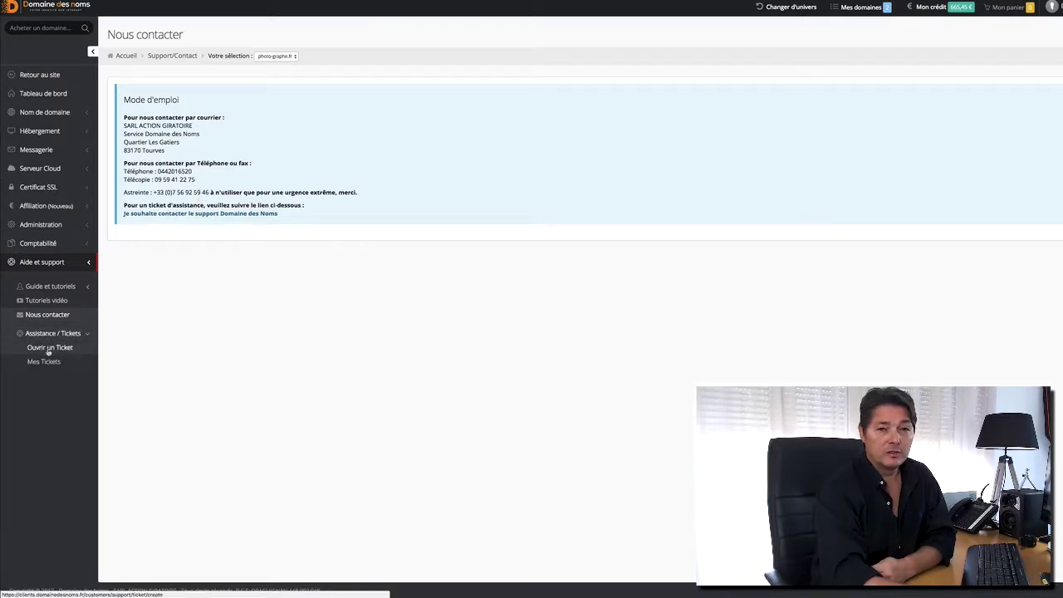
click(55, 348)
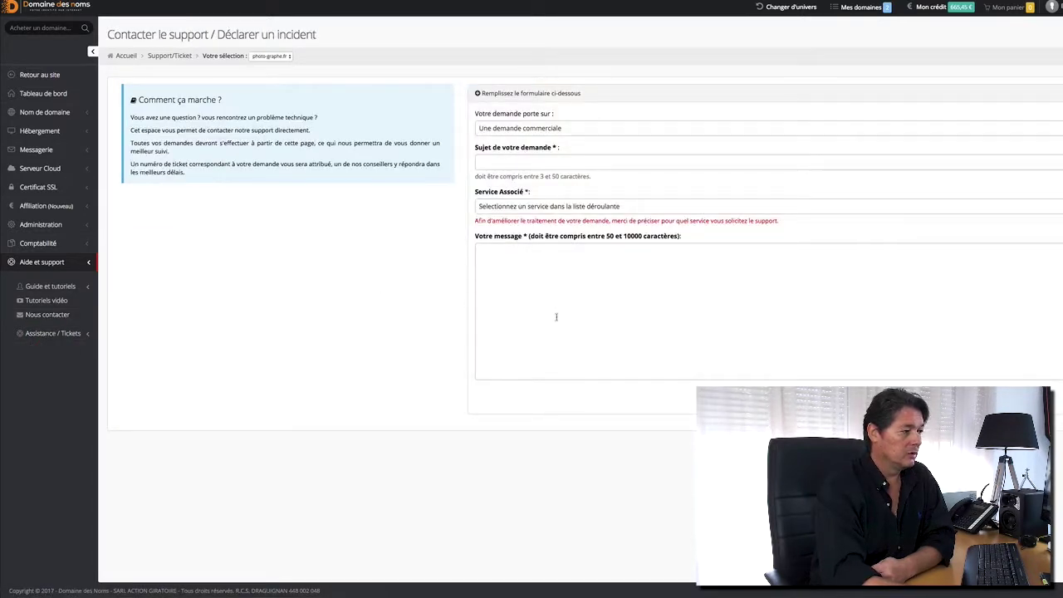
click(283, 57)
click(283, 56)
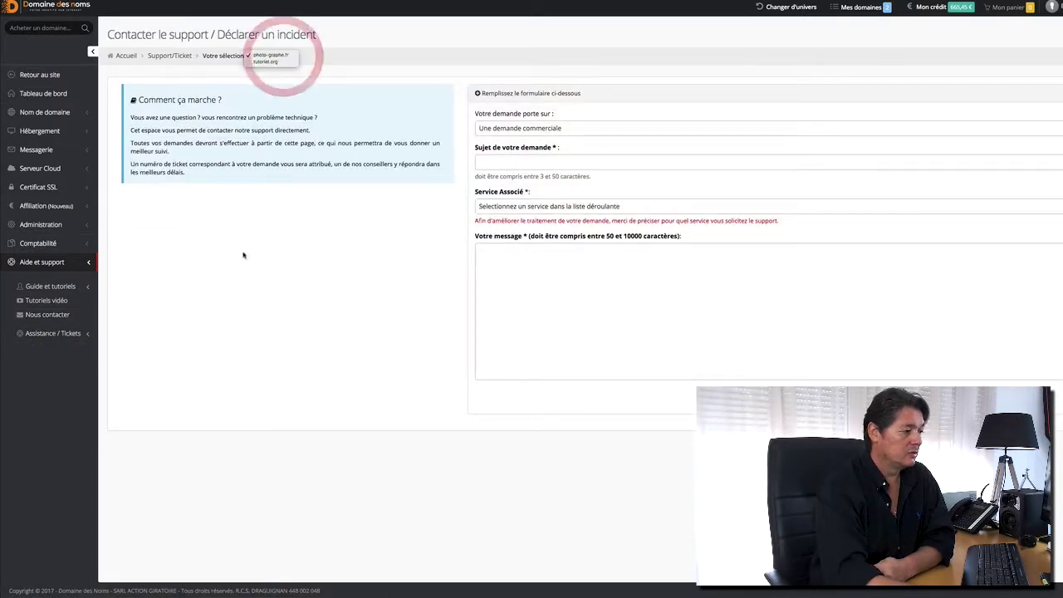
click(217, 350)
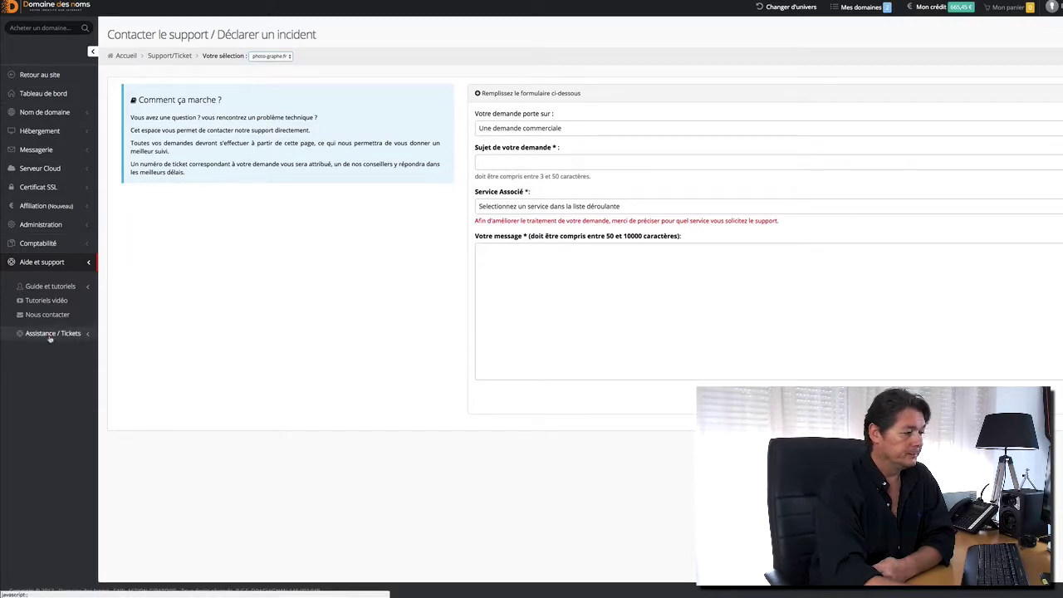
View Mes Tickets, which lists no tickets, and bring up the Changer d'univers list.
click(49, 336)
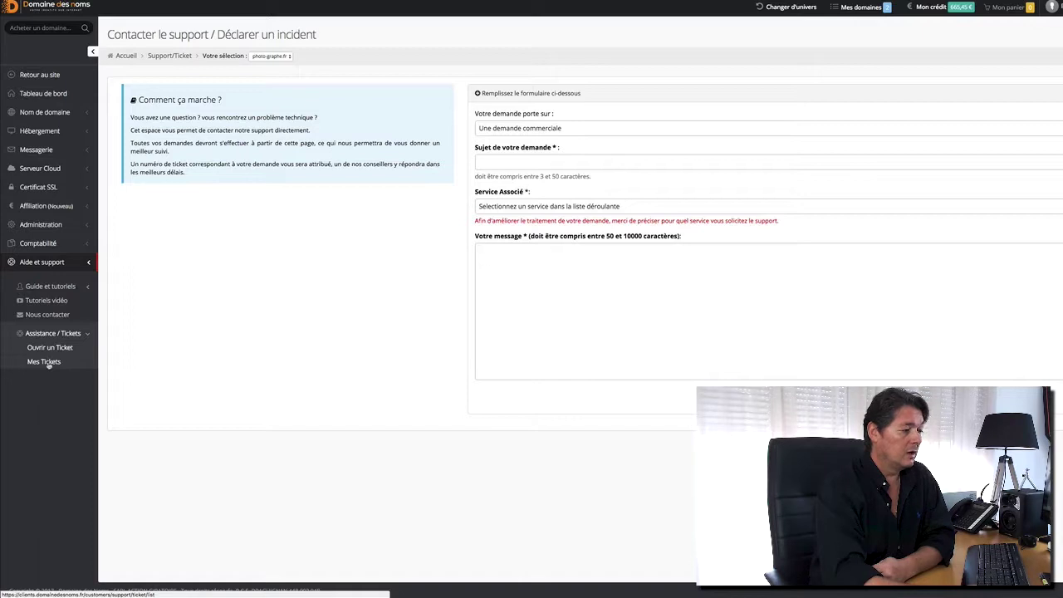
click(45, 363)
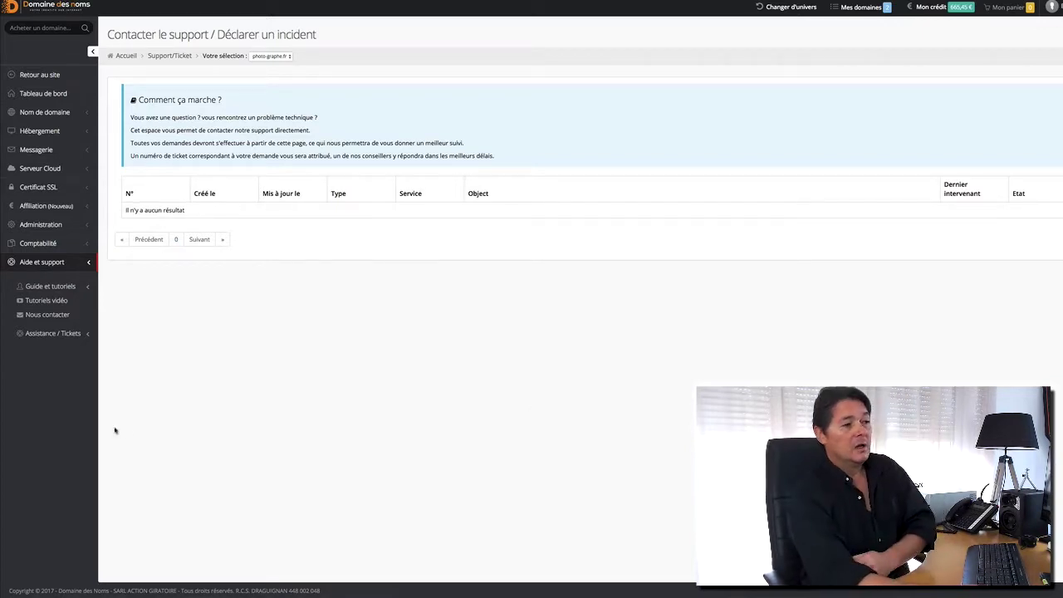
click(777, 9)
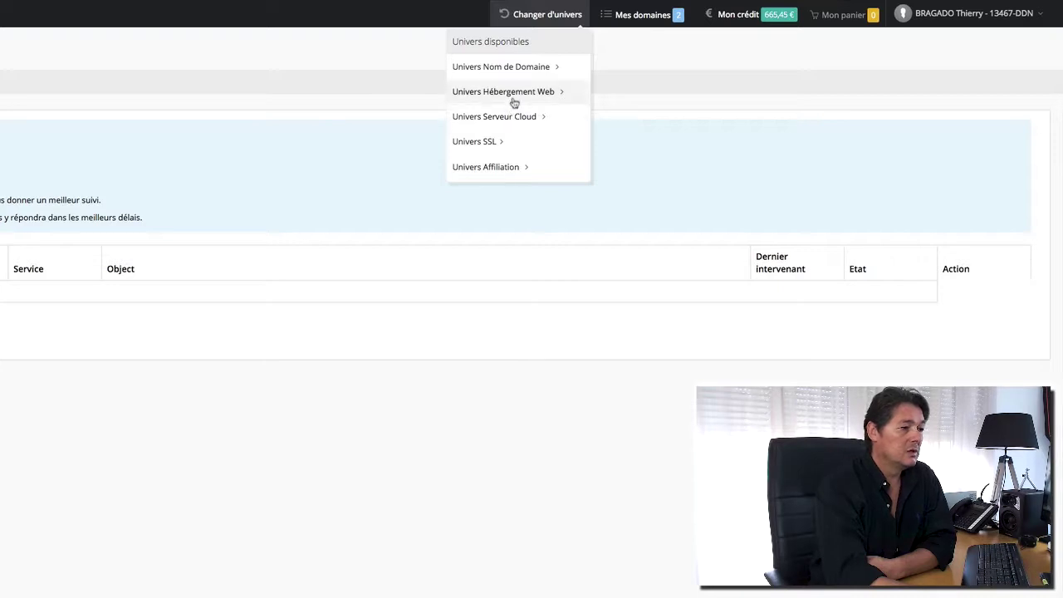
Switch to the Serveur Cloud universe, then to the SSL universe showing no certificates.
click(501, 118)
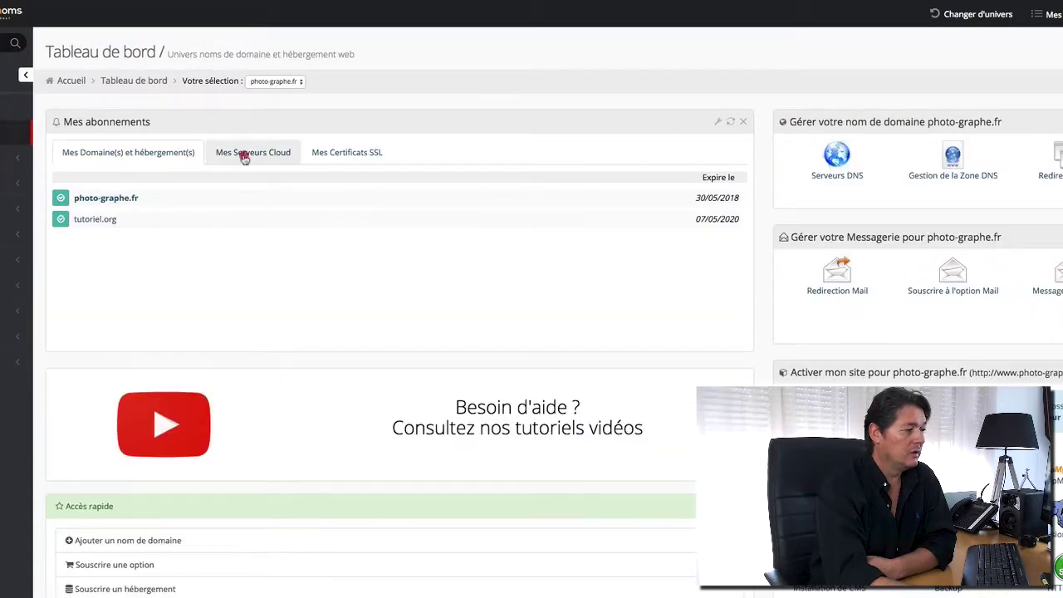
click(241, 150)
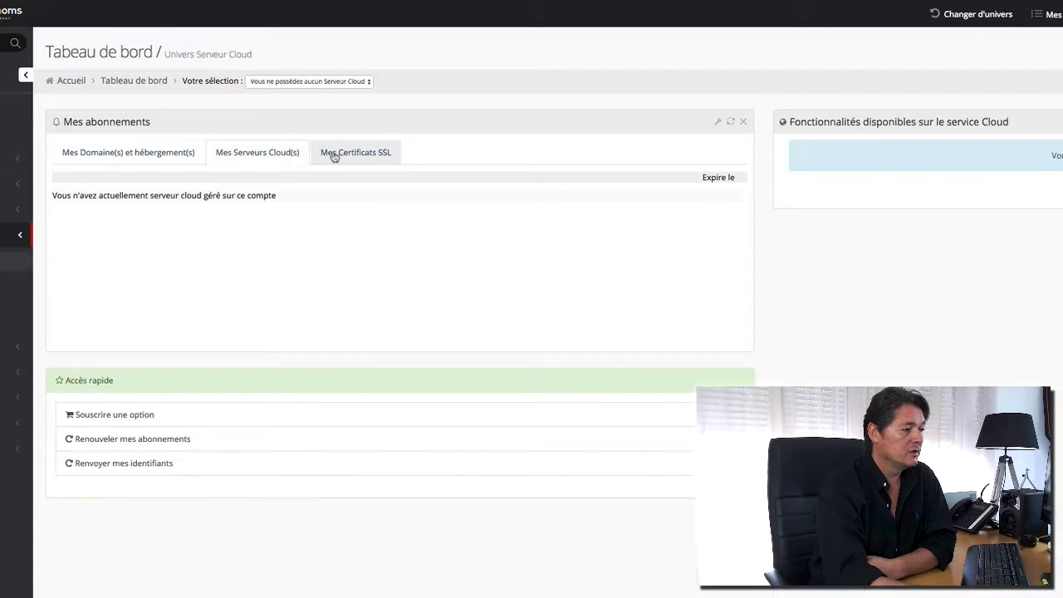
click(344, 154)
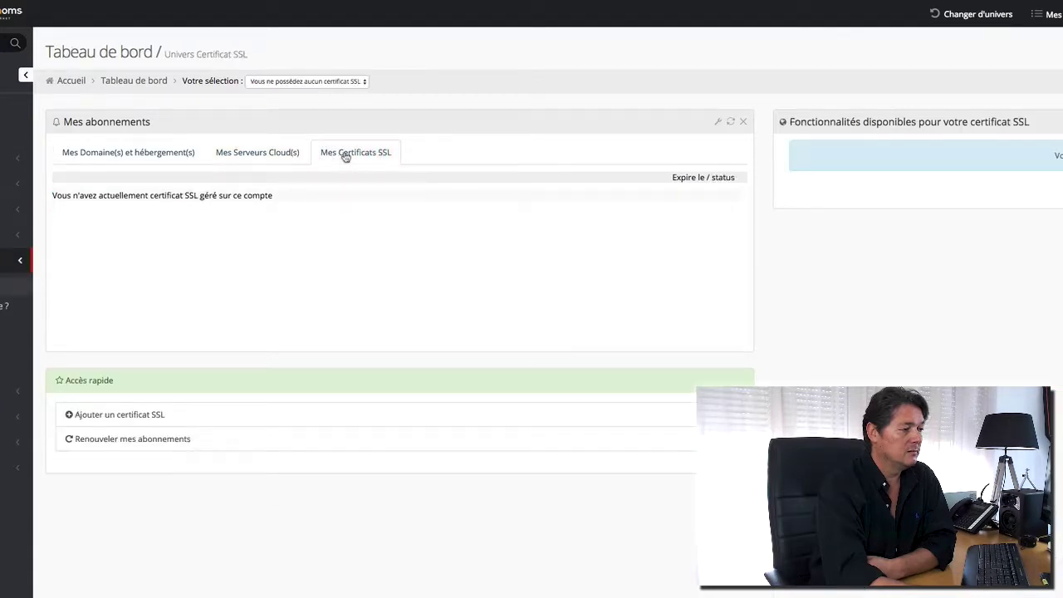
click(985, 16)
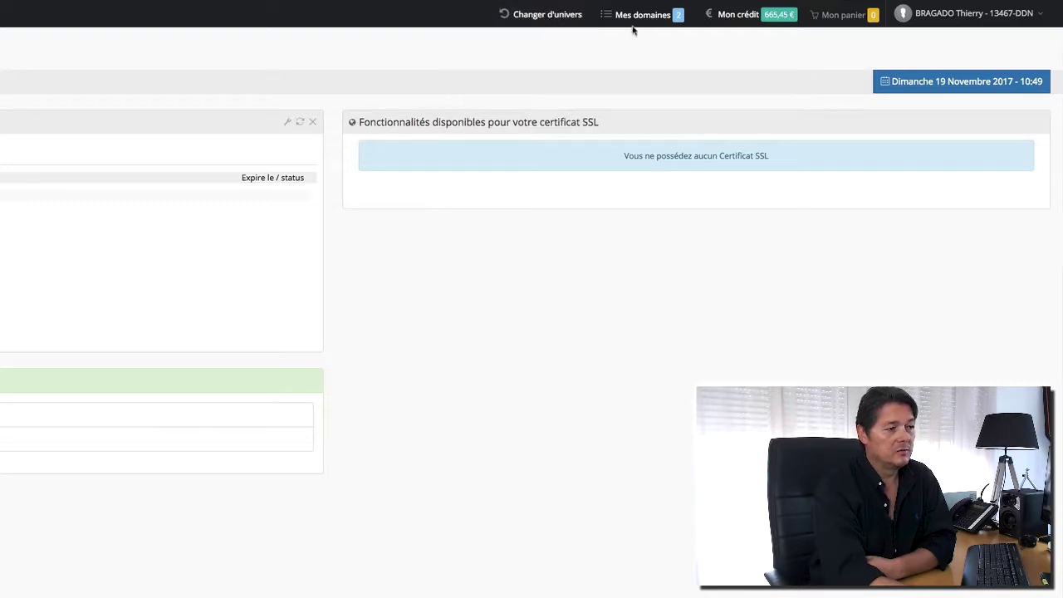
Check the account statement and add-credit pages under Mon crédit, then log out.
mouse_move(639, 24)
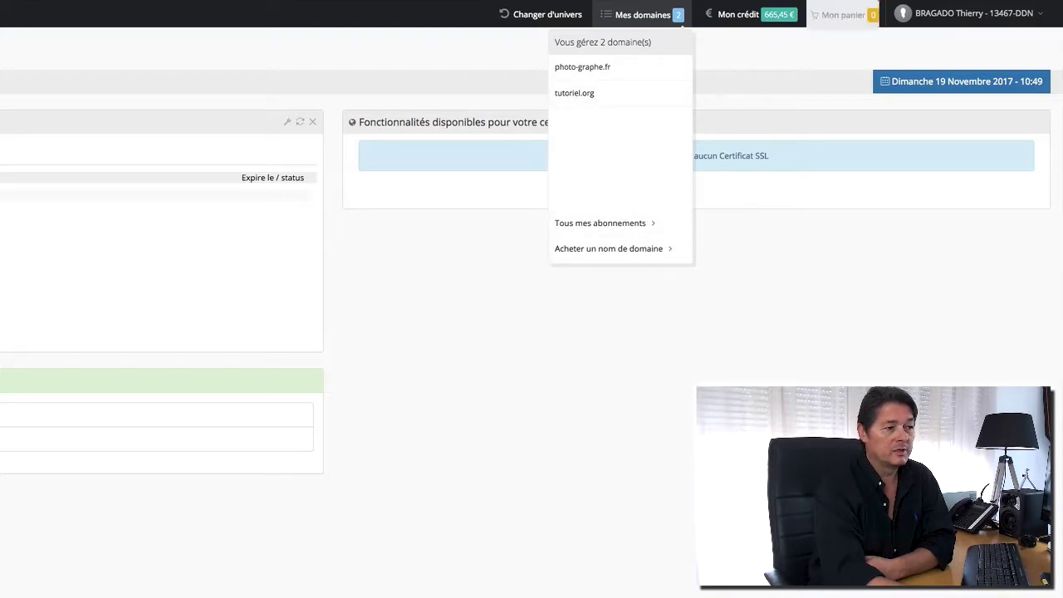
click(772, 15)
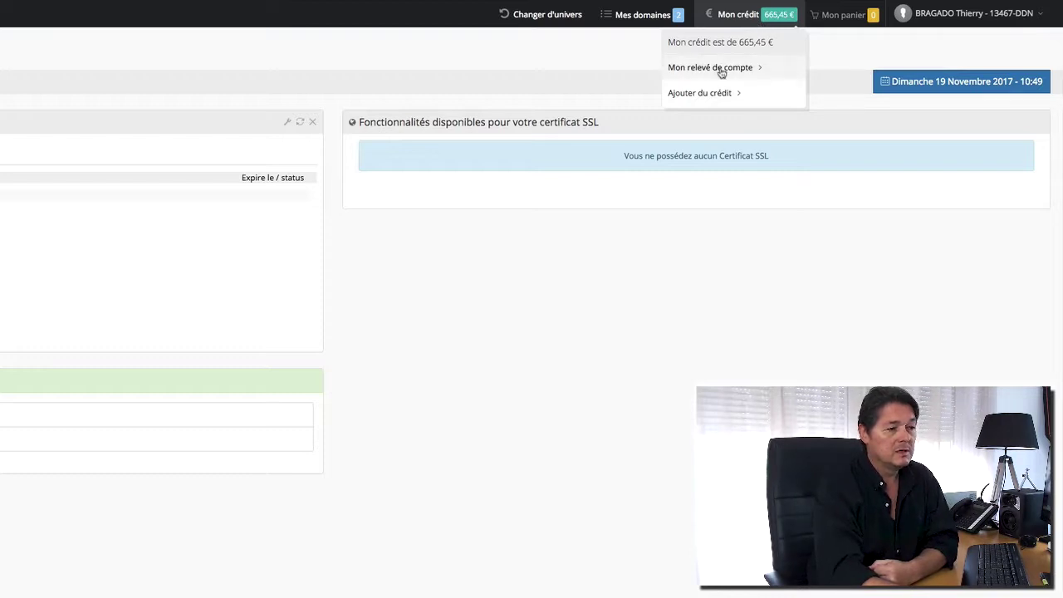
click(722, 74)
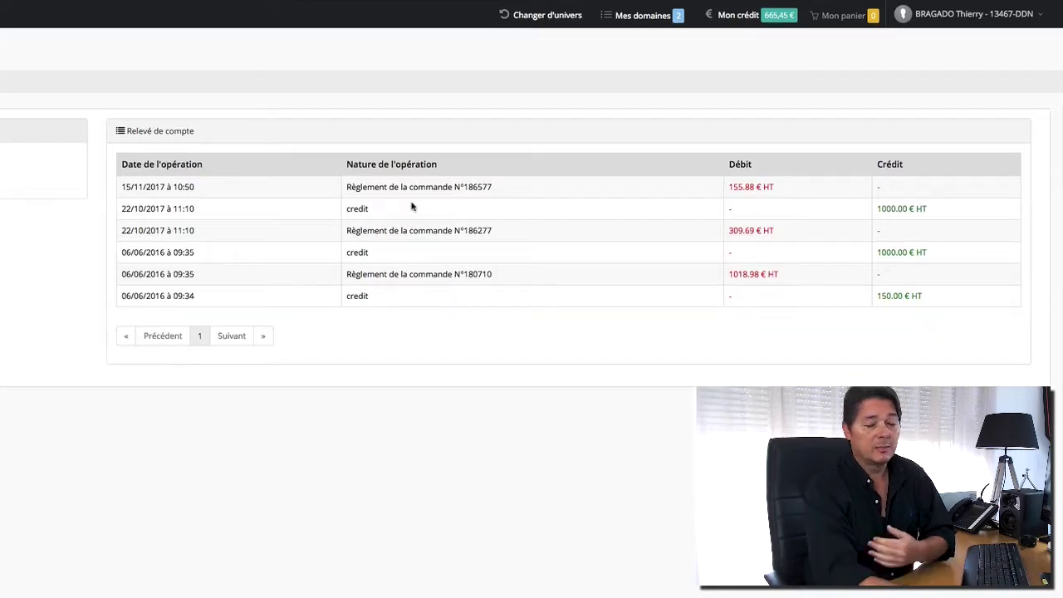
click(774, 22)
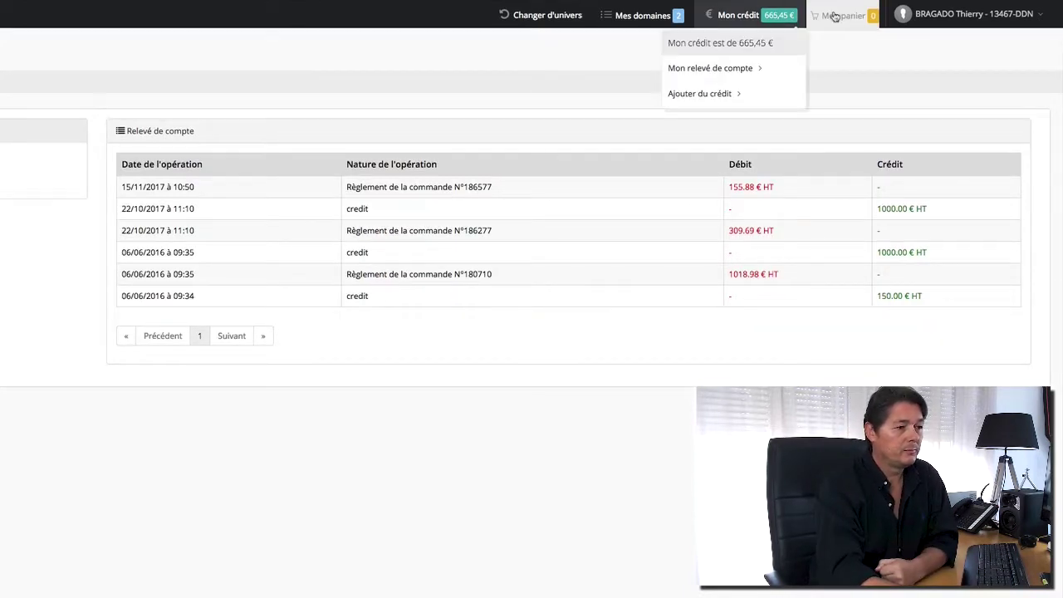
click(708, 94)
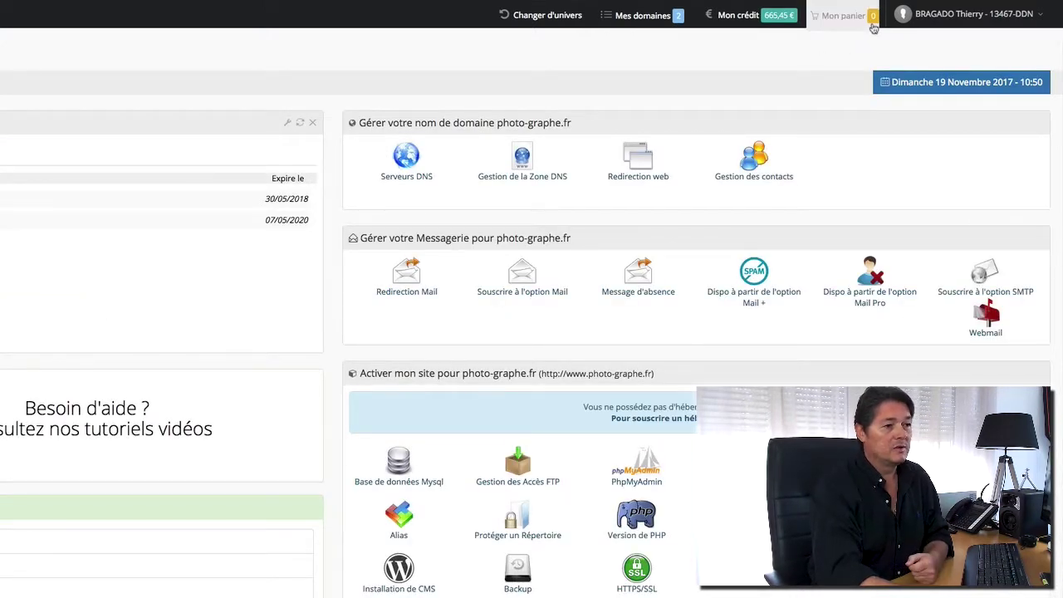
mouse_move(986, 21)
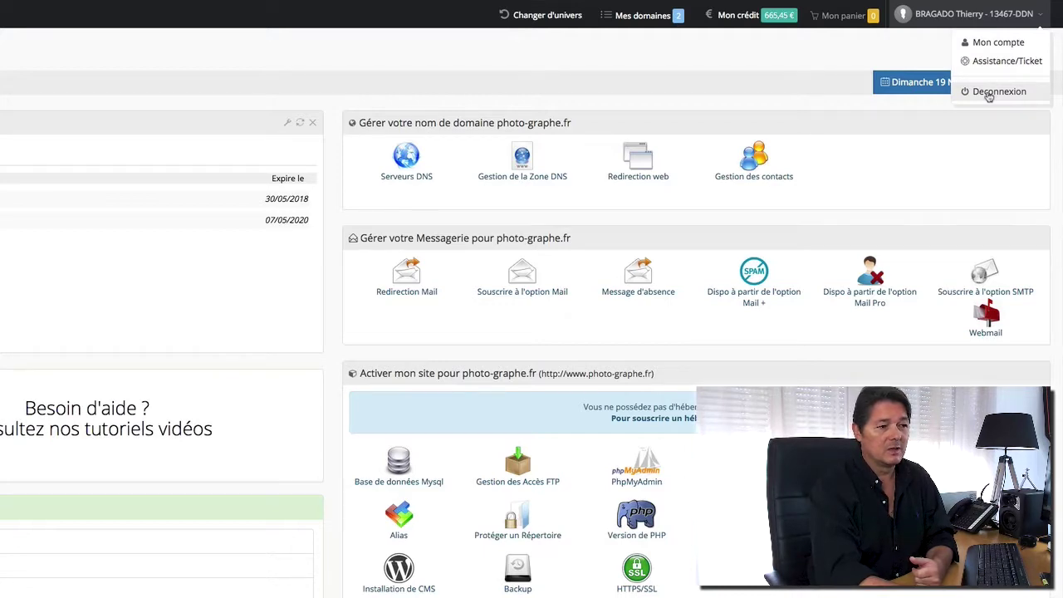
click(993, 92)
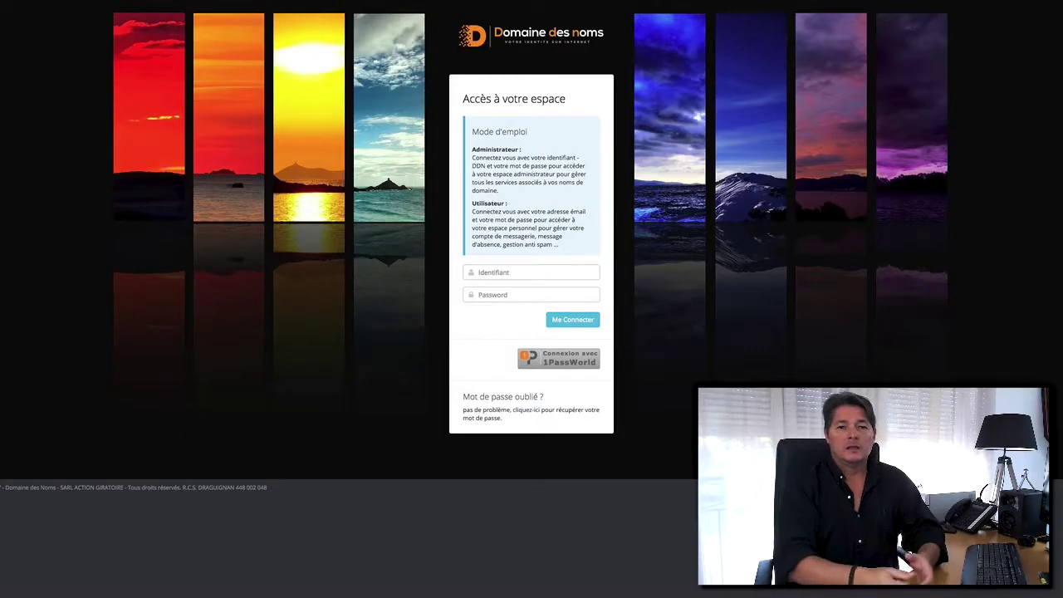